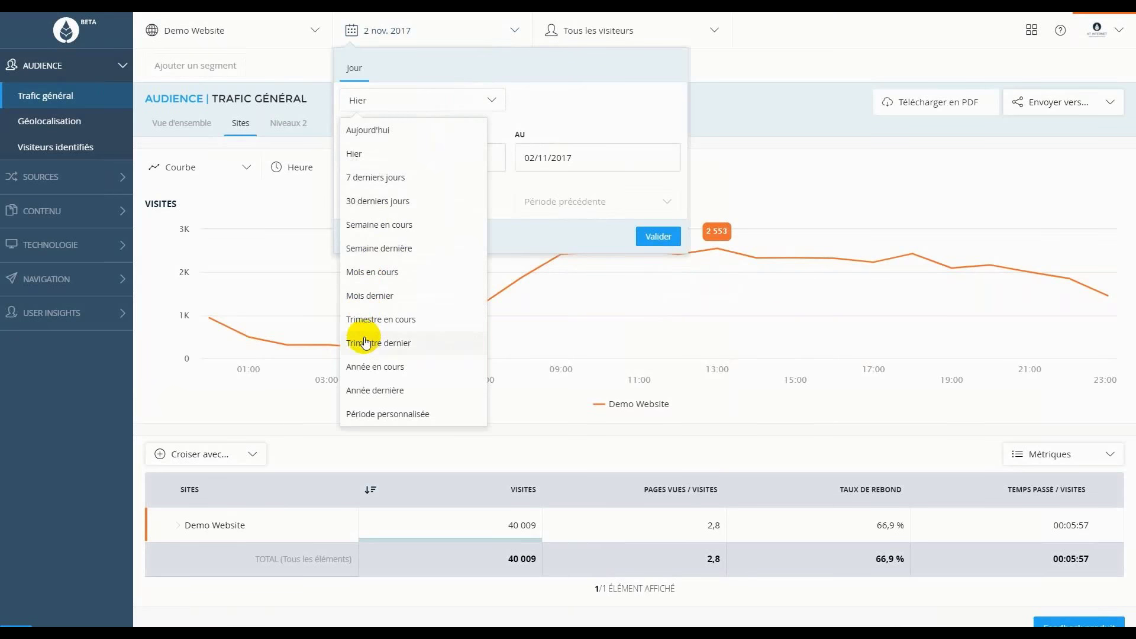
- Set the analysis period to Trimestre dernier and replace the Temps passé / visites metric with Pages vues in the table
click(365, 344)
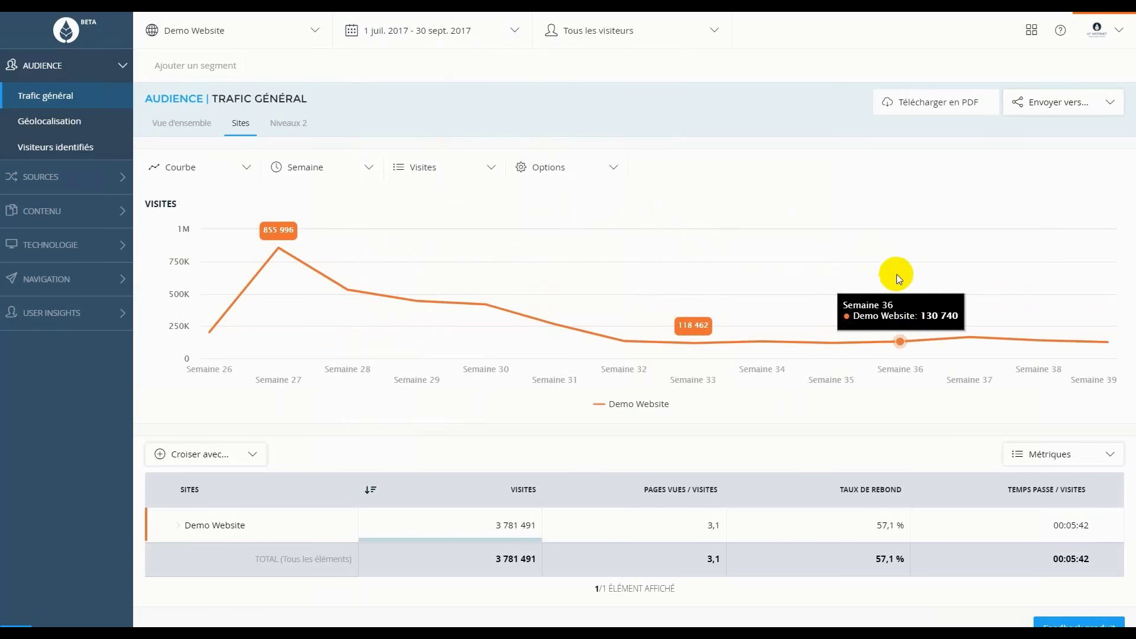
click(1023, 452)
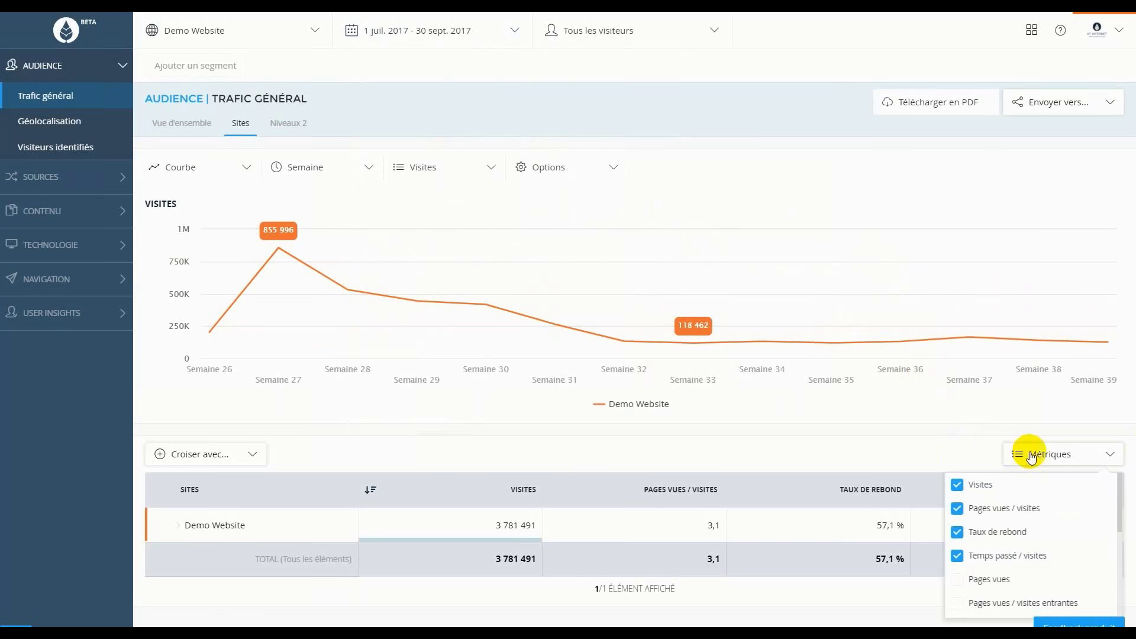
click(986, 556)
click(991, 582)
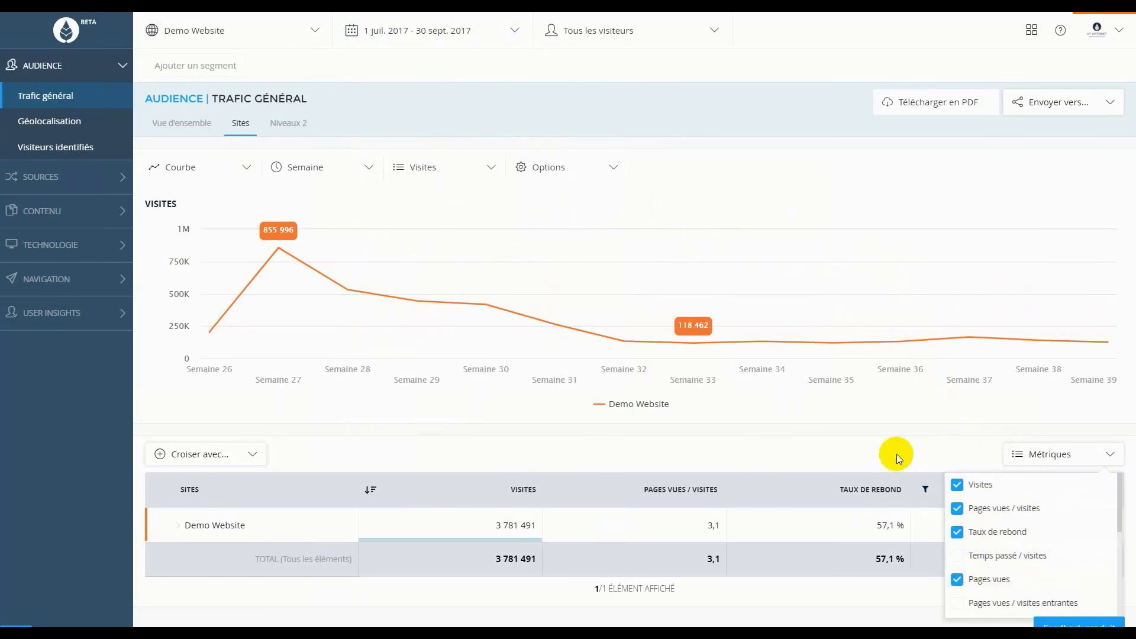
click(897, 452)
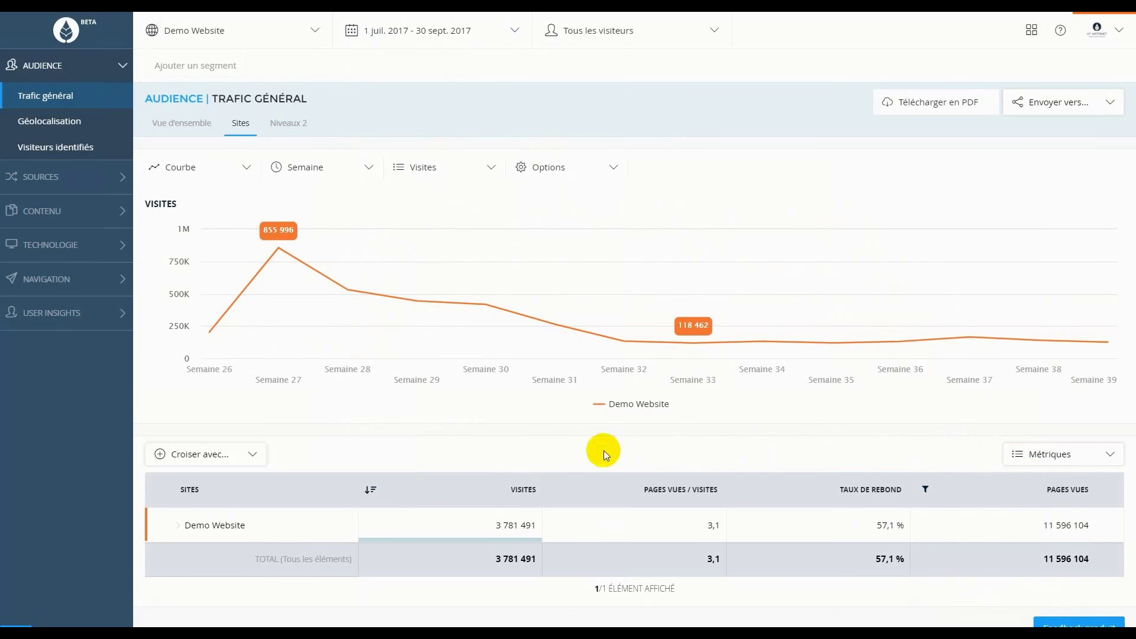
- Send the traffic analysis to Data Query and add the Sources (Sources) dimension below Sites (Espace)
click(1044, 105)
click(1040, 135)
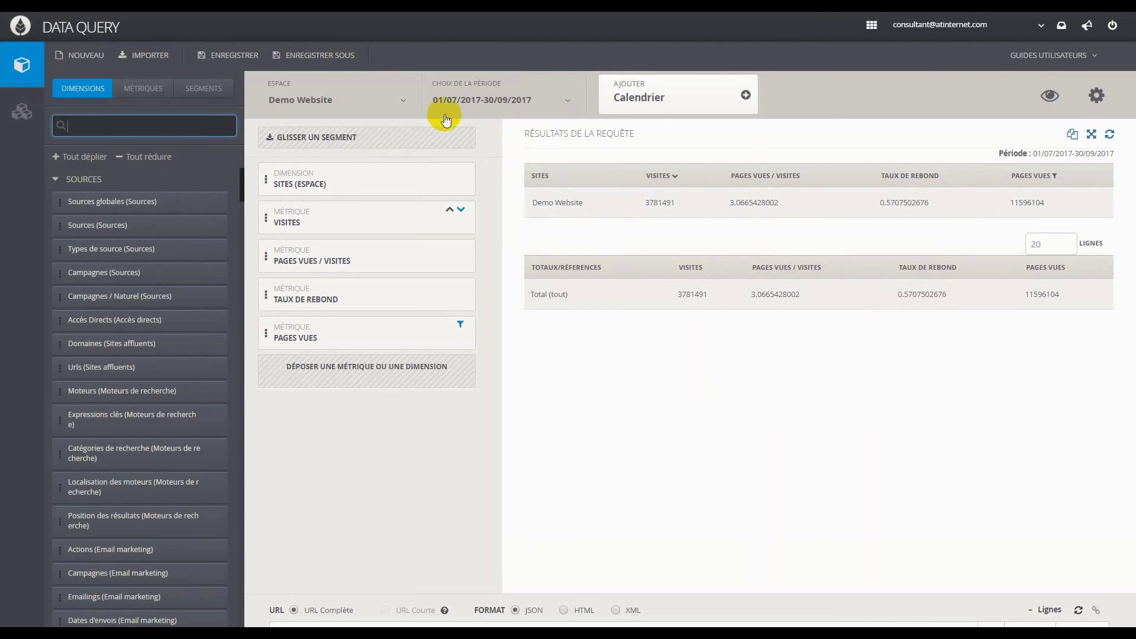
click(145, 126)
text(sou)
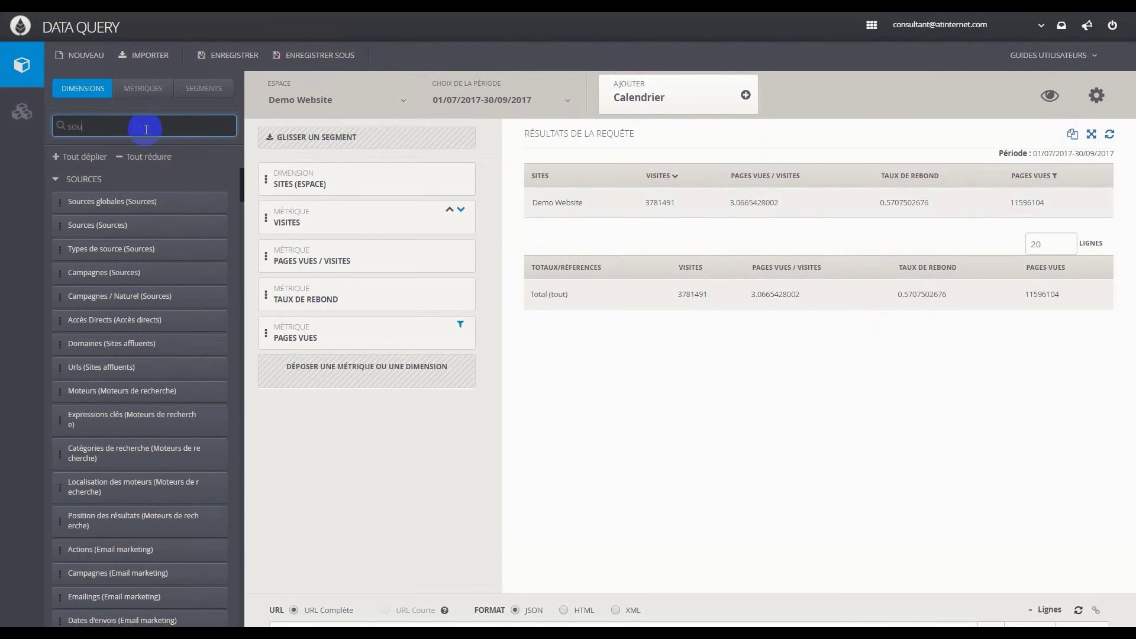
text(rces)
drag(238, 220, 344, 201)
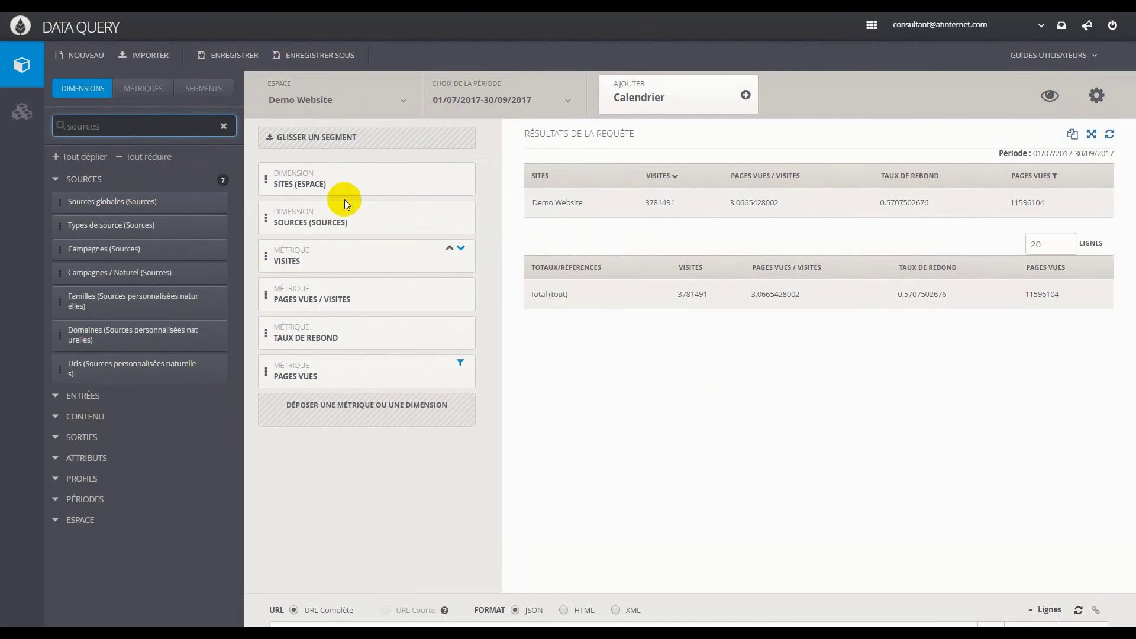
- Find the OS dimensions with "(os" and add Systèmes d'exploitation (OS) below the Sources dimension
double_click(117, 125)
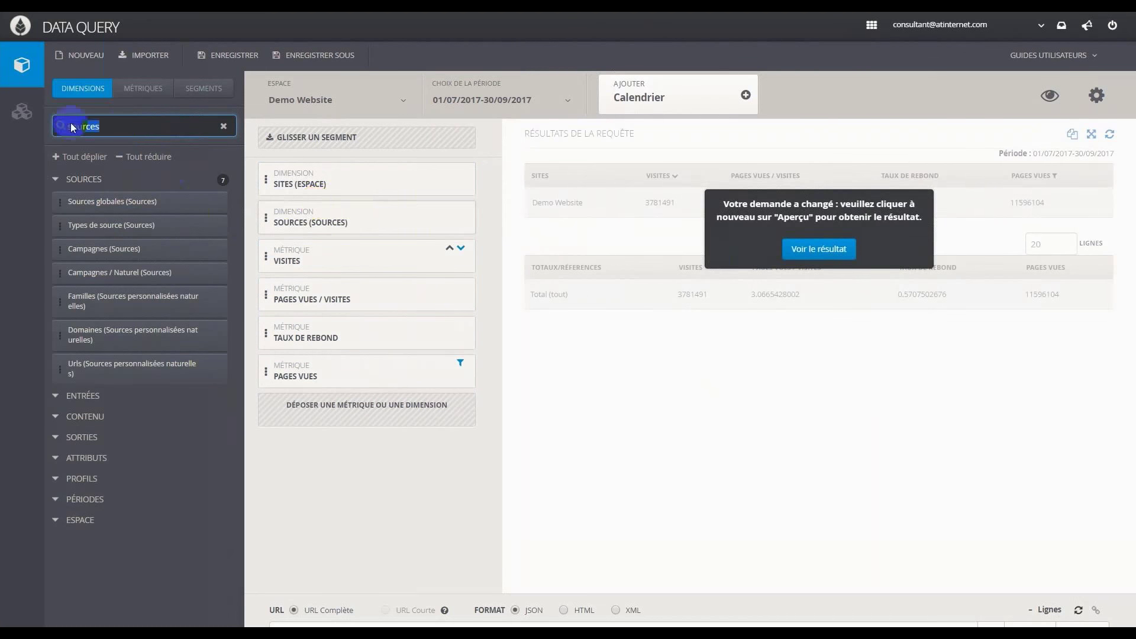
key(BackSpace)
text(()
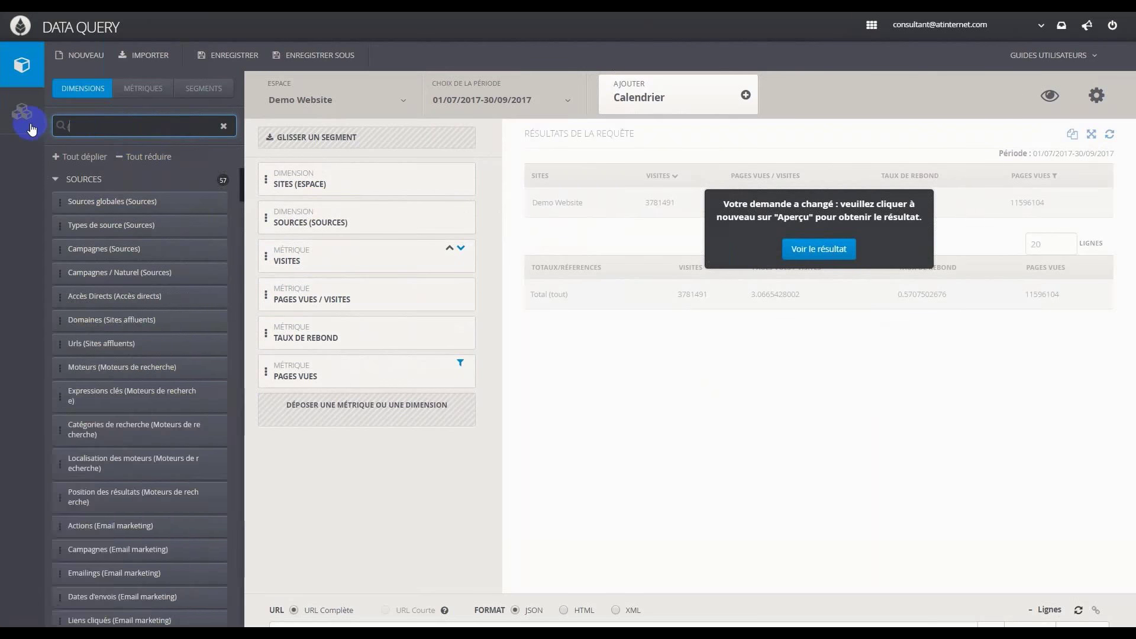
text(os)
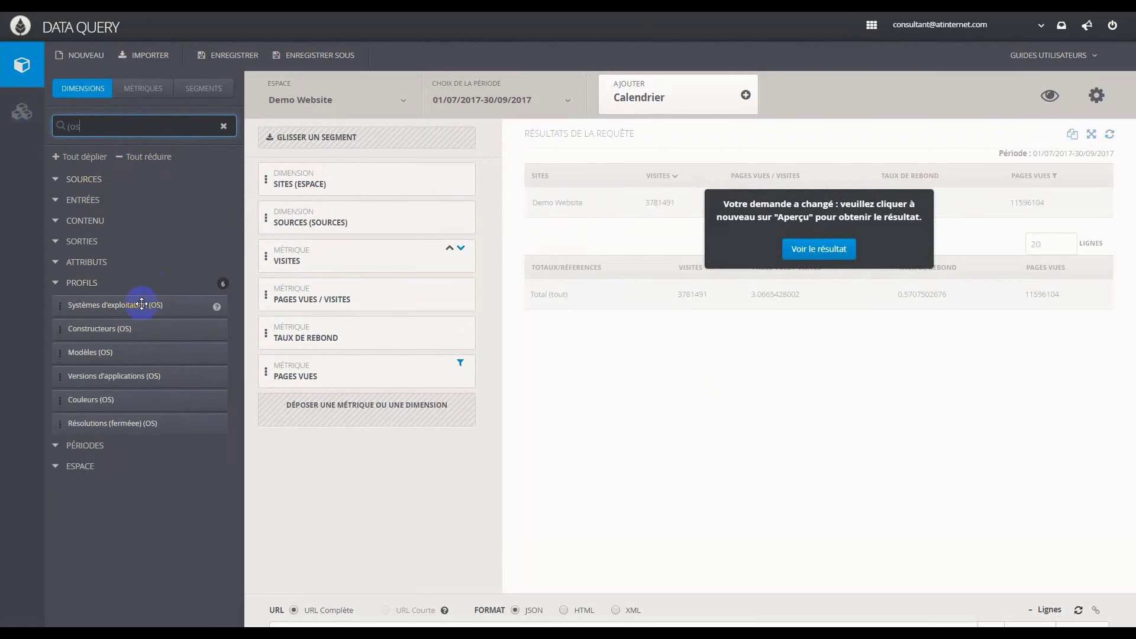
drag(142, 304, 343, 238)
- Add the Chargements metric at the end of the query and display the updated result
click(145, 89)
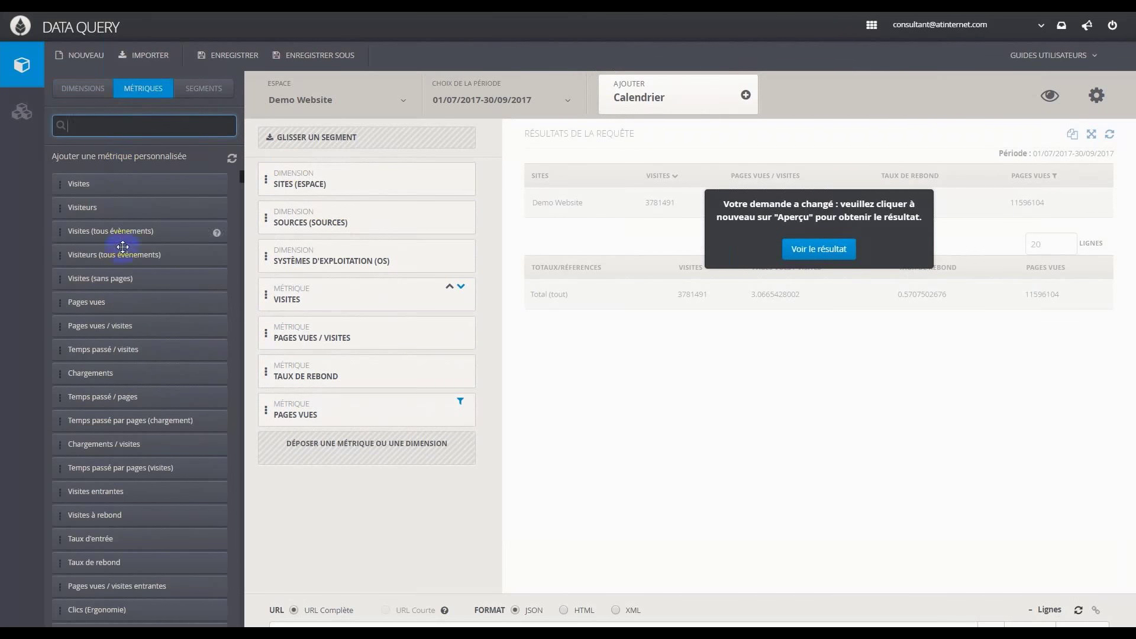
drag(104, 371, 106, 373)
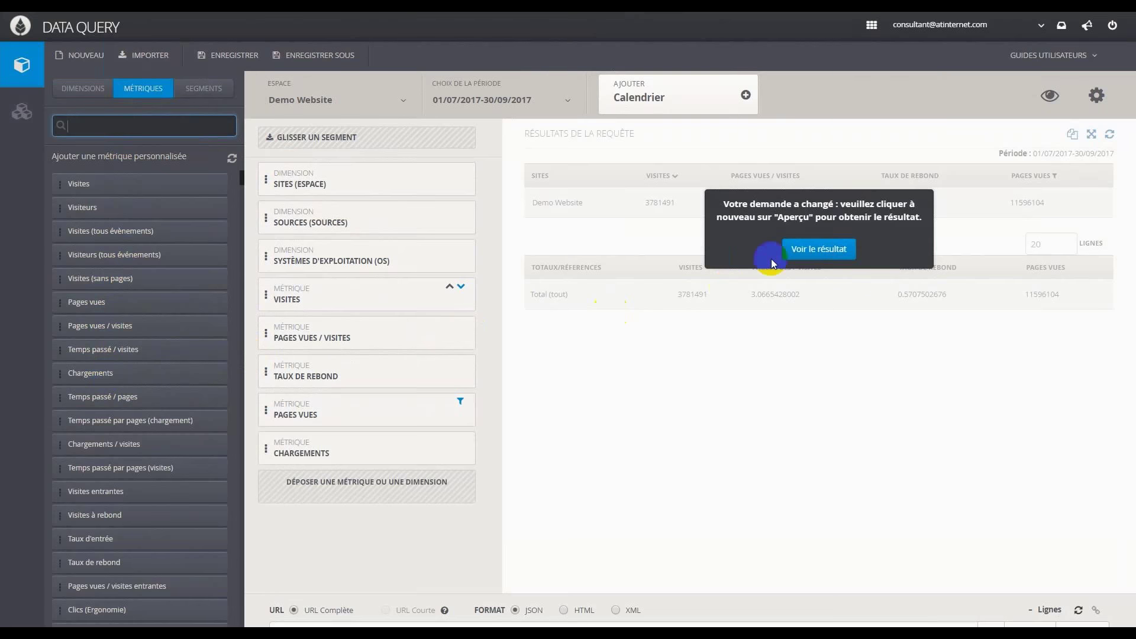
click(802, 255)
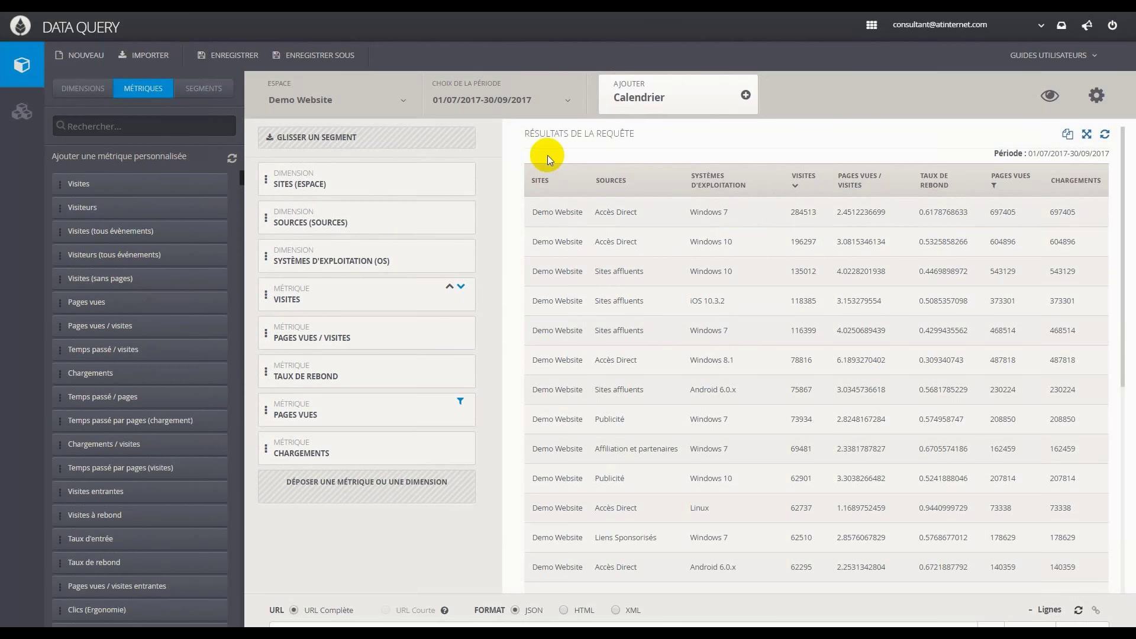
- Set the query to a fixed monthly period from Novembre 2016 to Octobre 2017
click(515, 105)
click(497, 166)
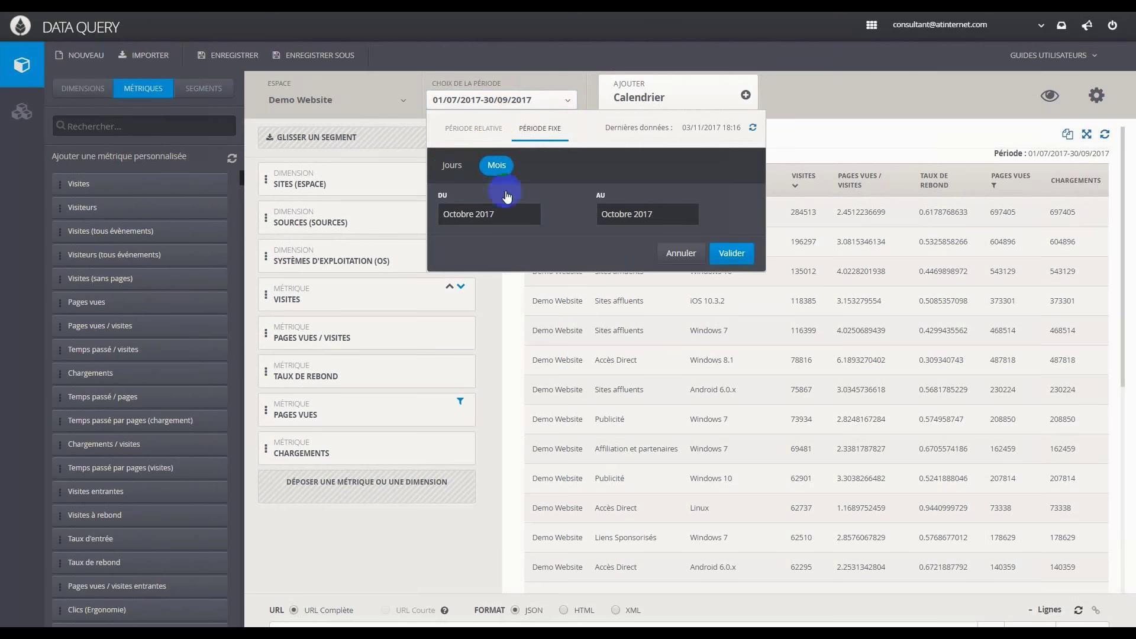
click(507, 217)
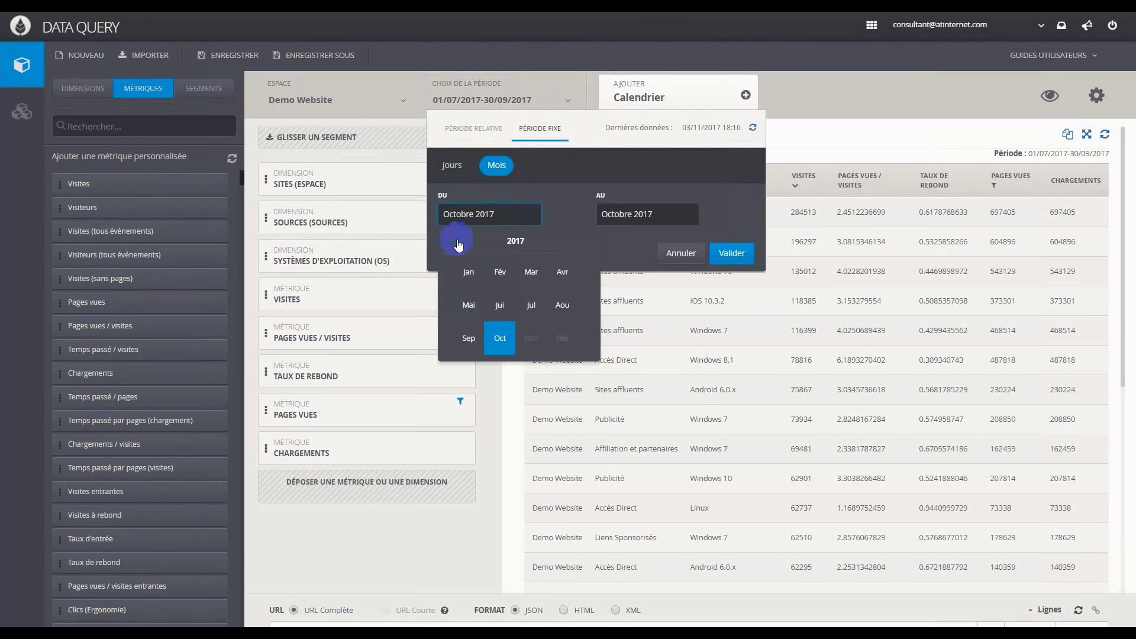
click(459, 242)
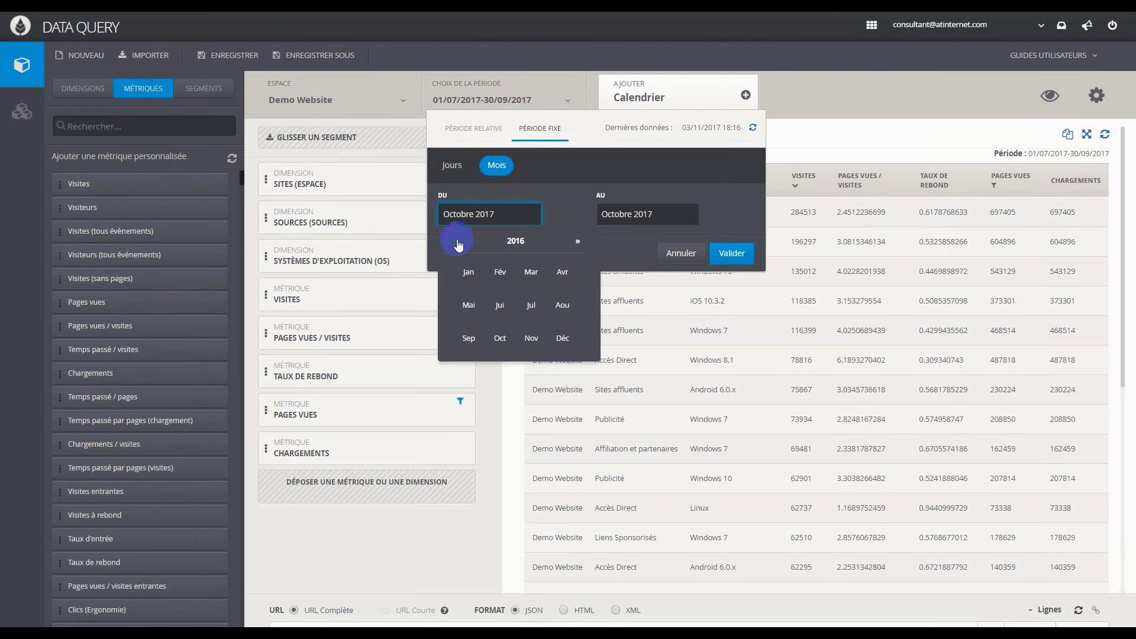
click(534, 339)
click(658, 345)
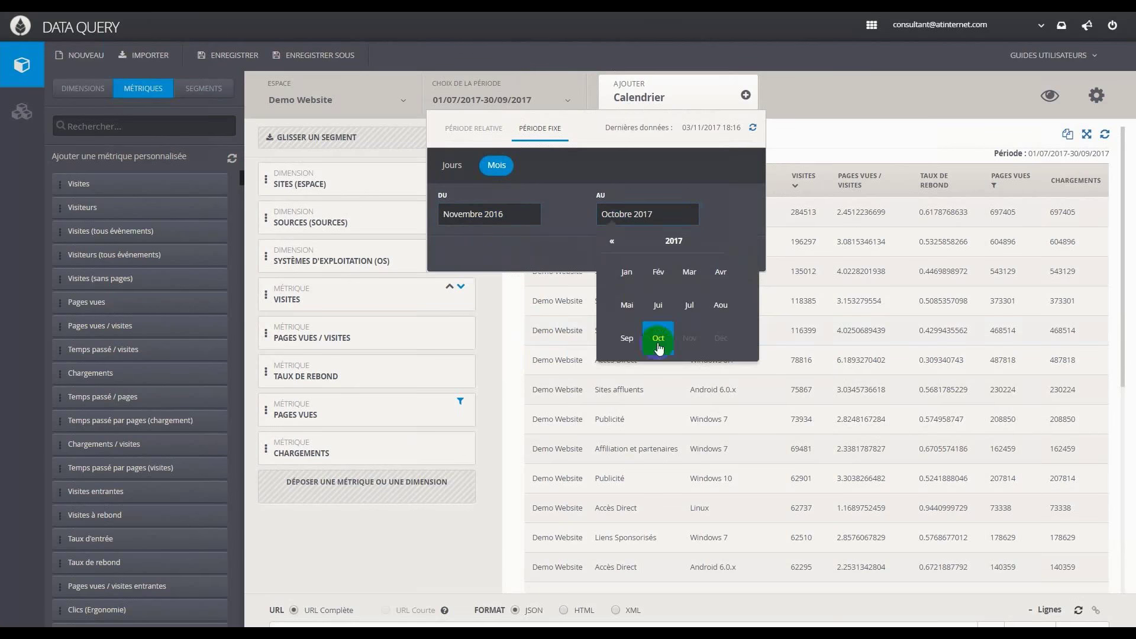
click(728, 254)
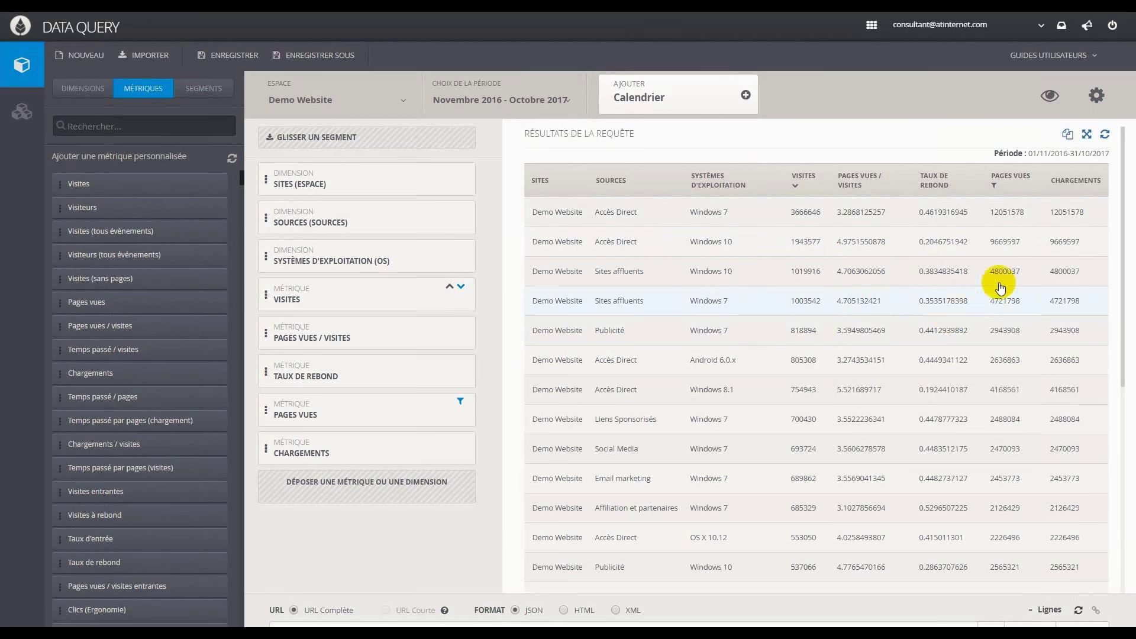
- Copy the query results and view the CSV export settings without exporting
click(1068, 136)
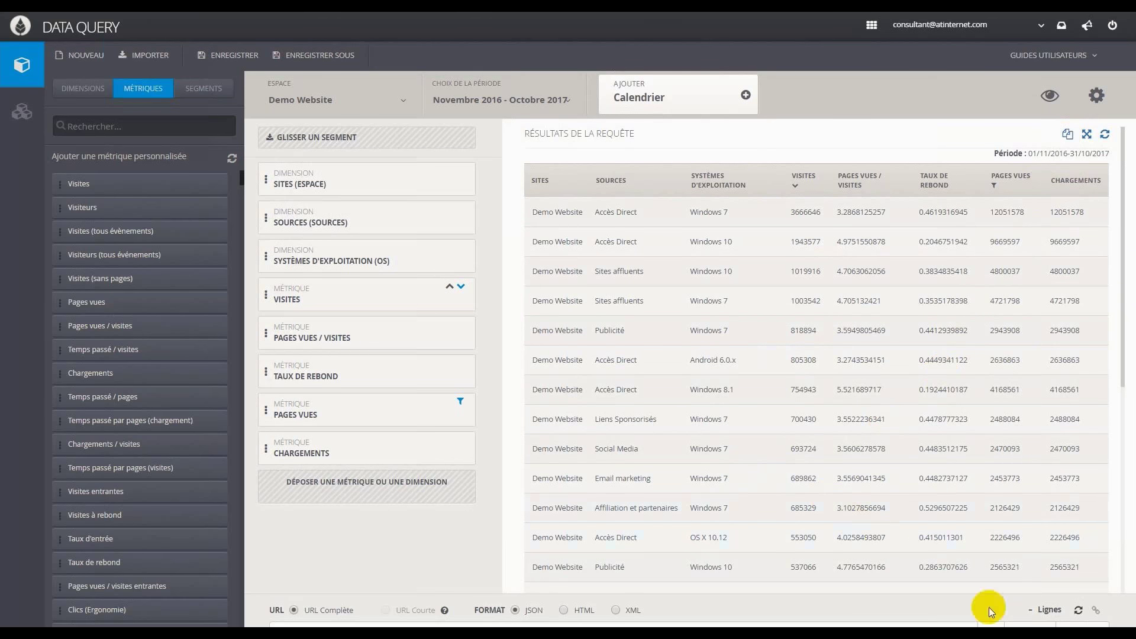
click(1021, 624)
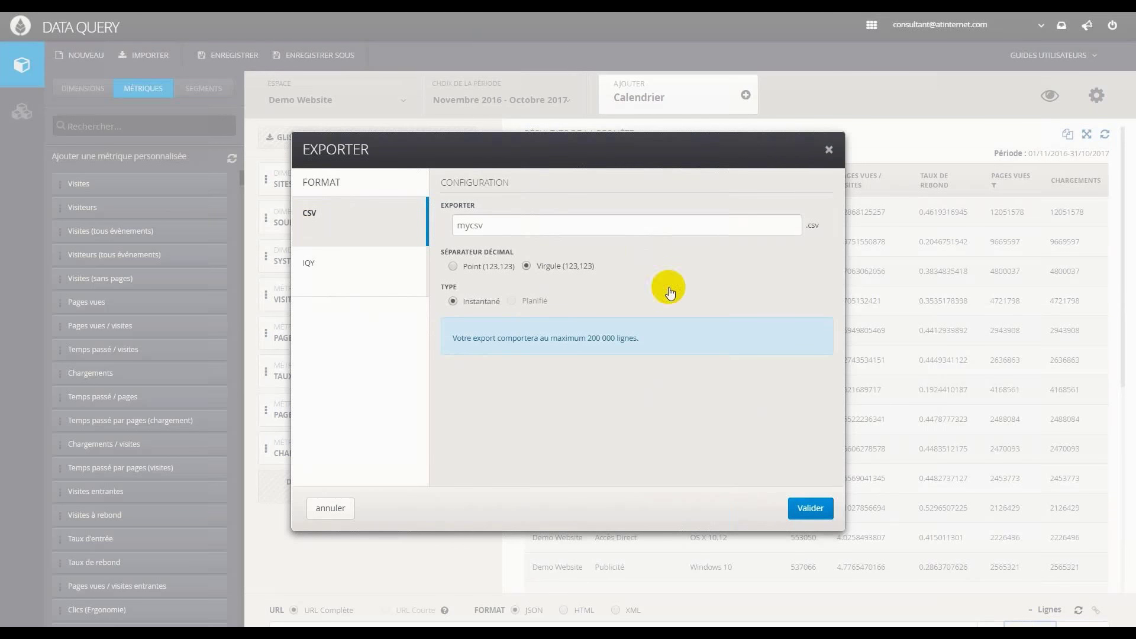
click(830, 152)
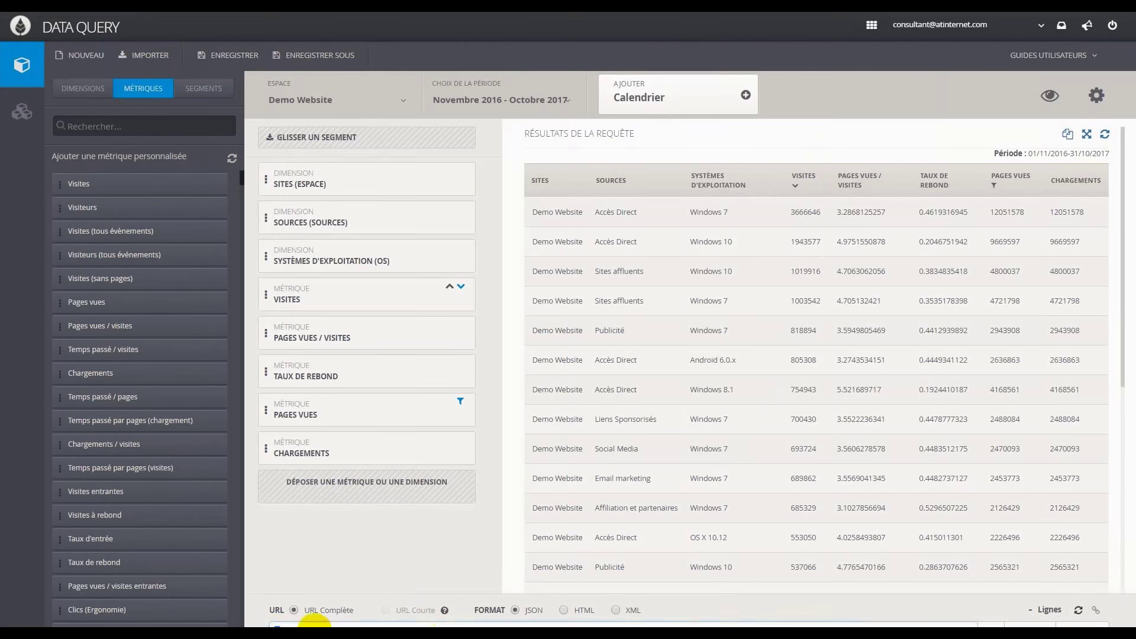
- Copy the complete JSON request URL of the query
drag(438, 623, 966, 625)
key(ctrl+c)
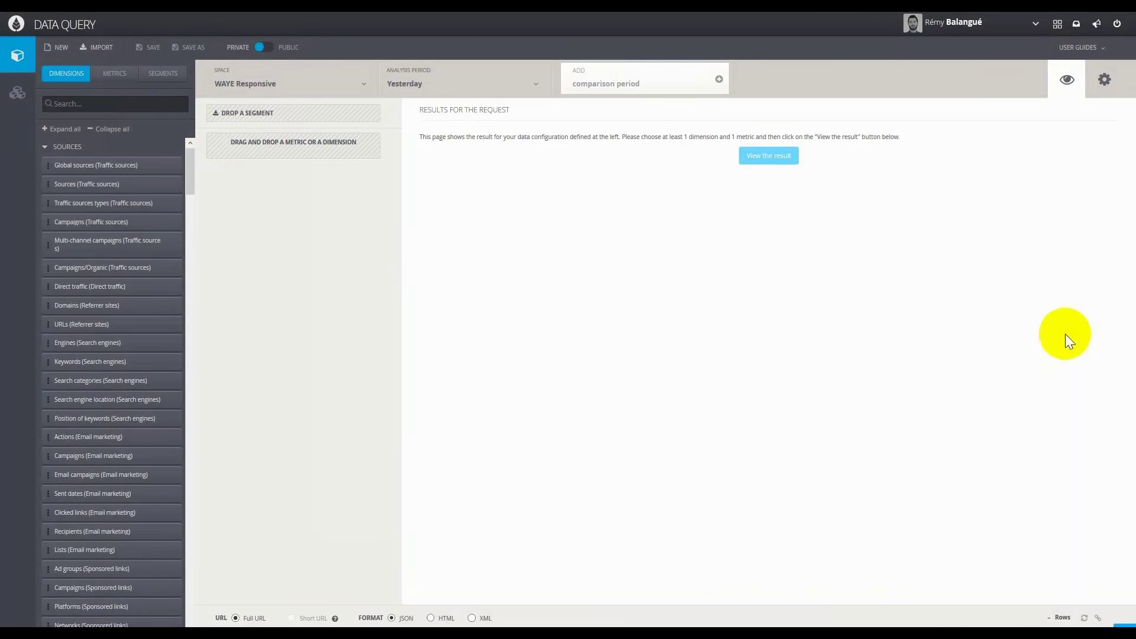
- Search the dimensions for "pages" and add Pages (Pages) to the empty WAYE Responsive query
click(128, 103)
click(126, 102)
text(pages)
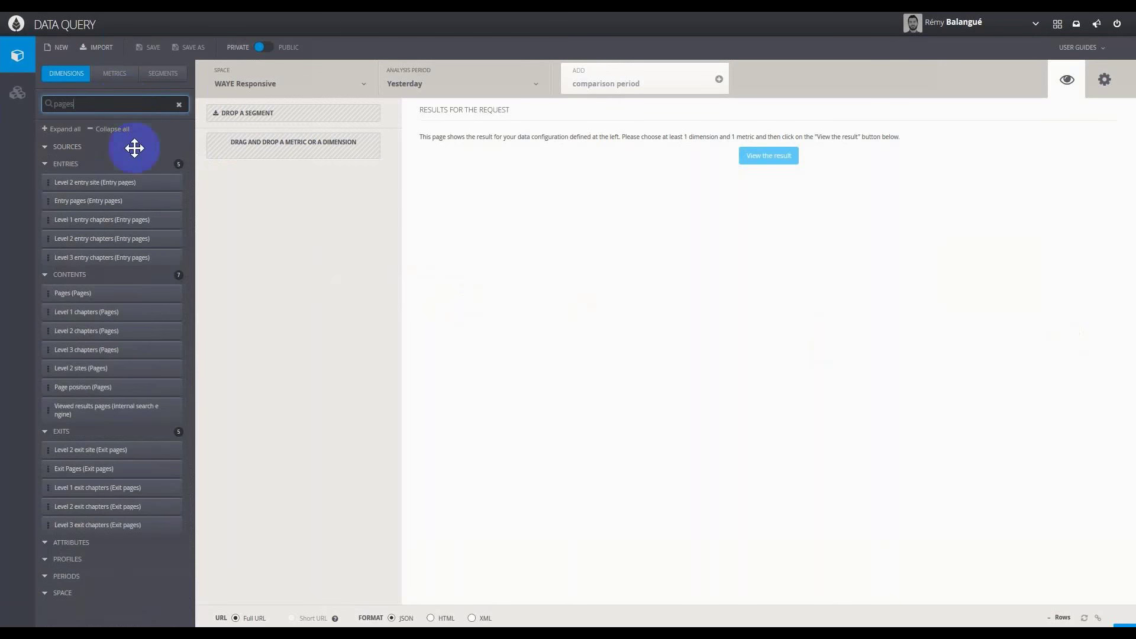
drag(83, 293, 246, 147)
- Add the Visits metric below the Pages dimension and display the query result
click(115, 75)
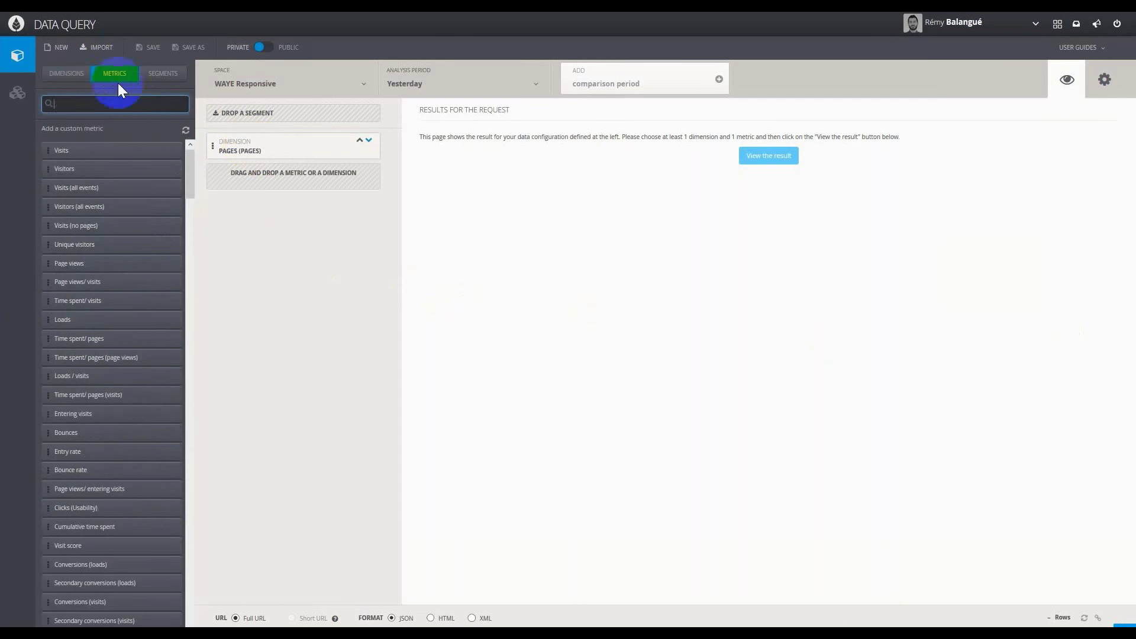
drag(83, 148, 256, 181)
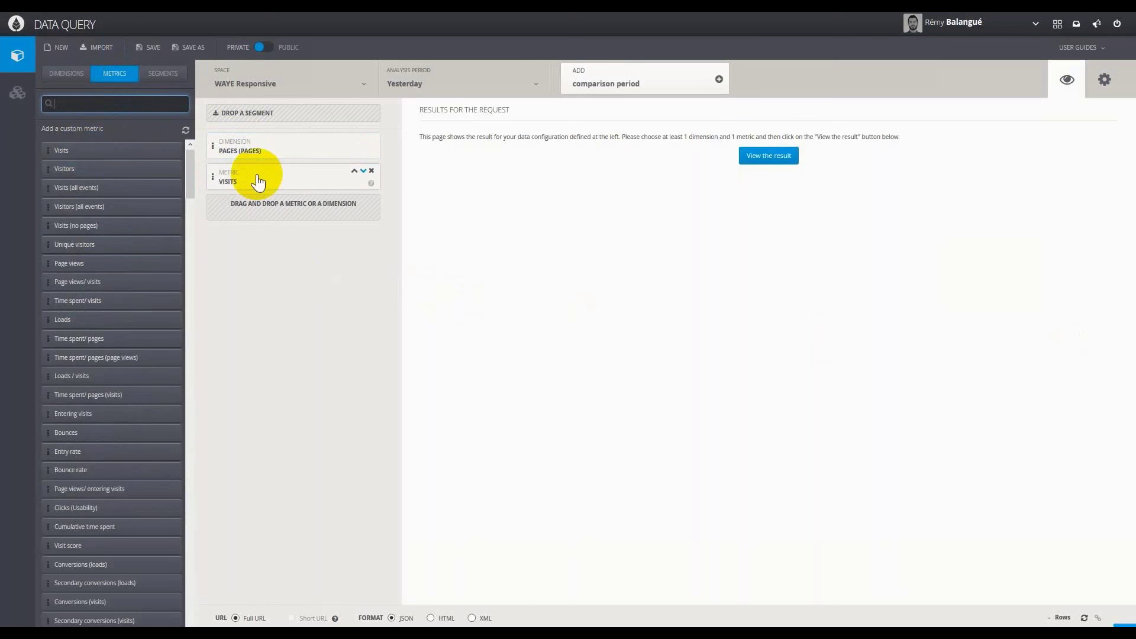
click(756, 159)
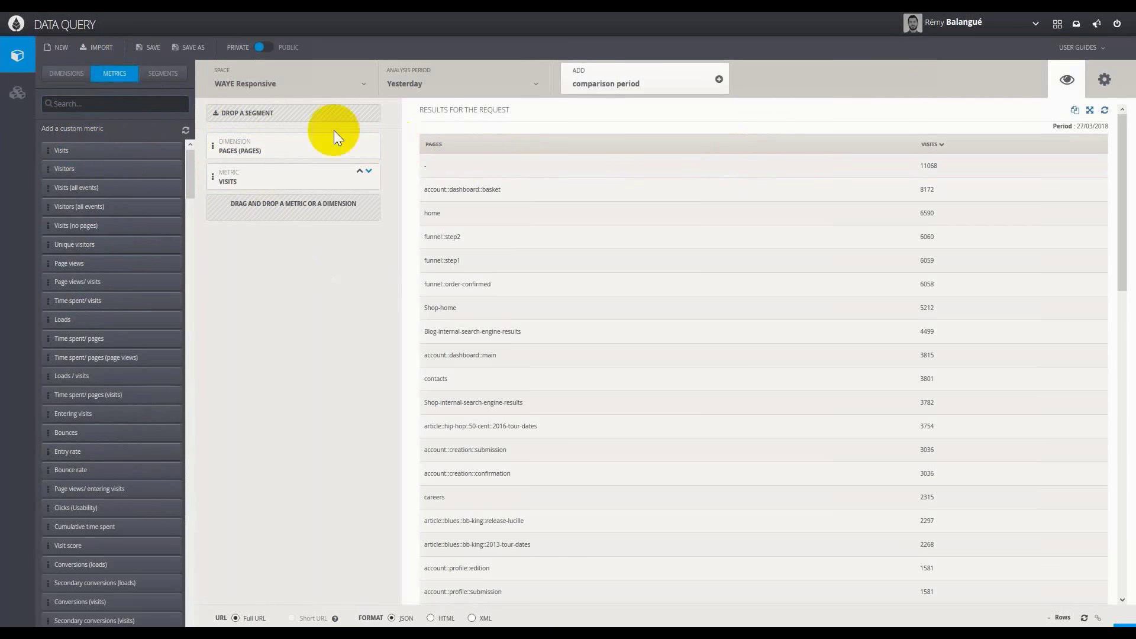
- Filter the Pages dimension with the "Is not empty" condition and refresh the query result
mouse_move(269, 139)
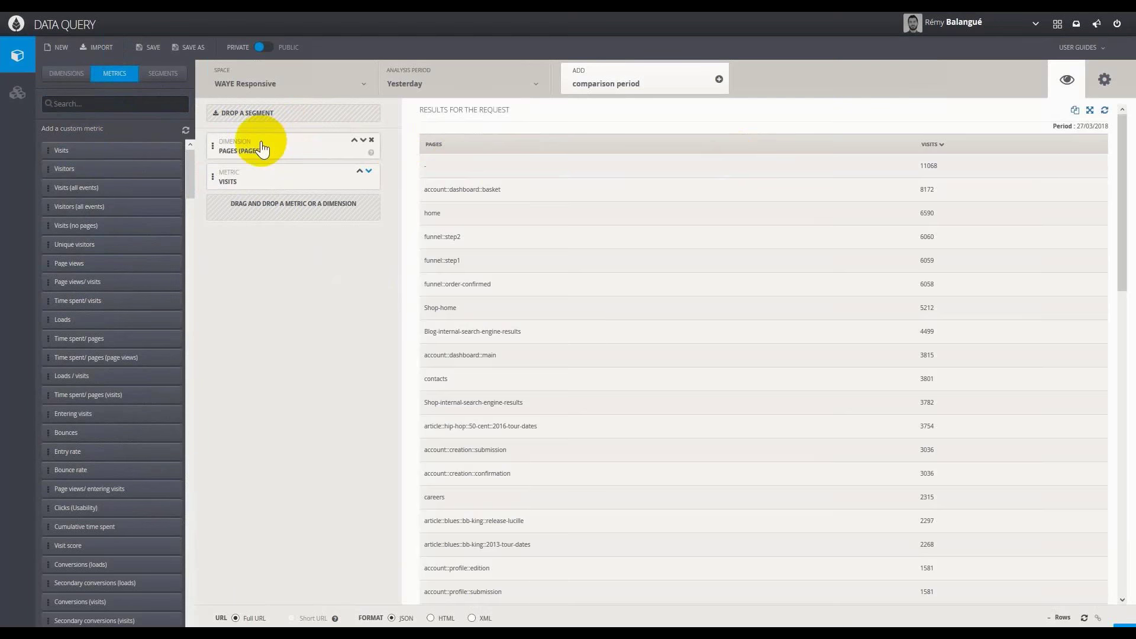
click(262, 149)
click(762, 236)
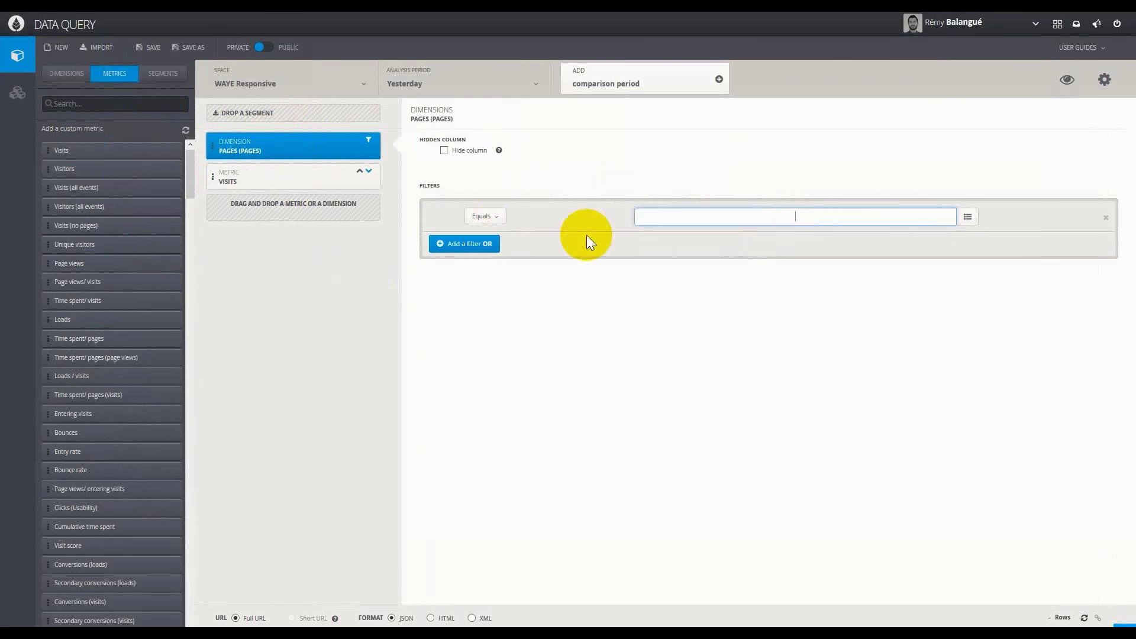
click(486, 216)
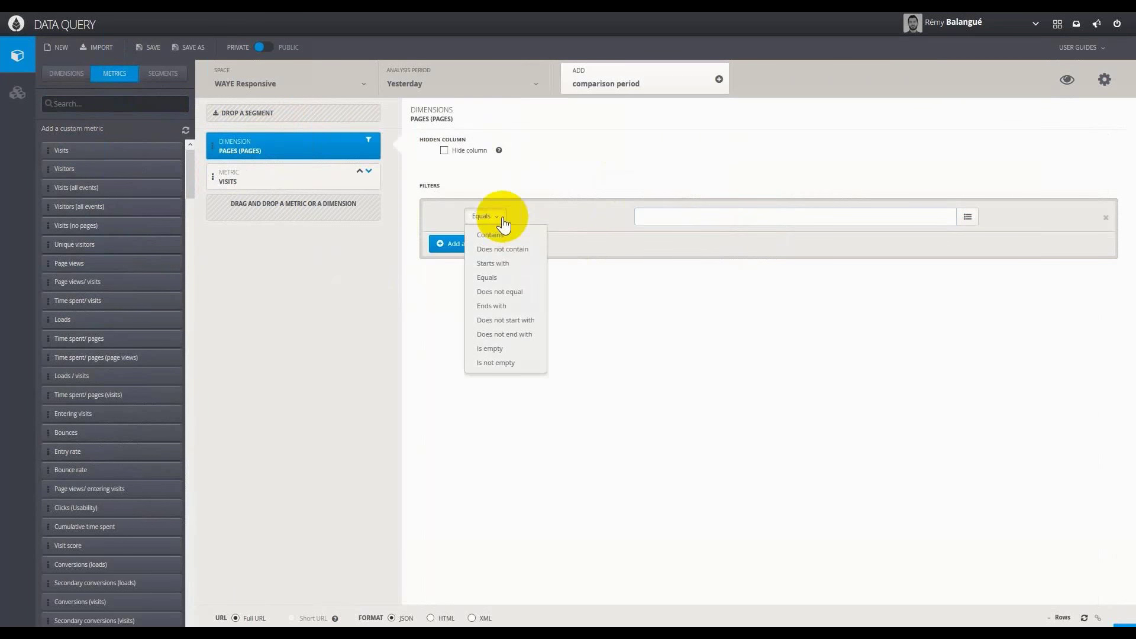
click(504, 363)
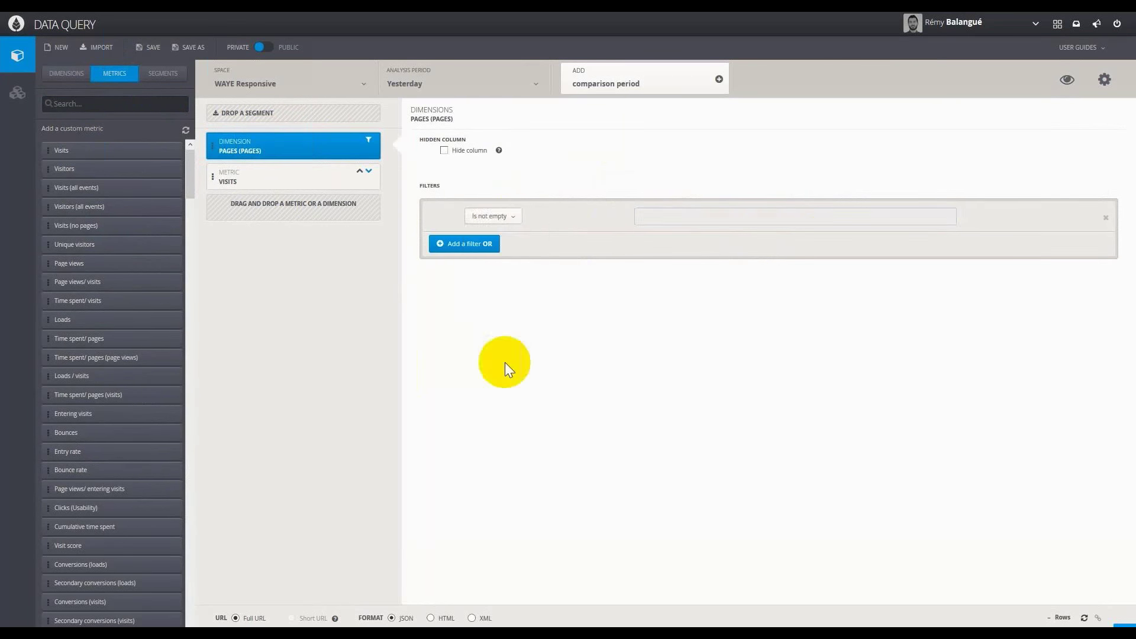
click(1060, 90)
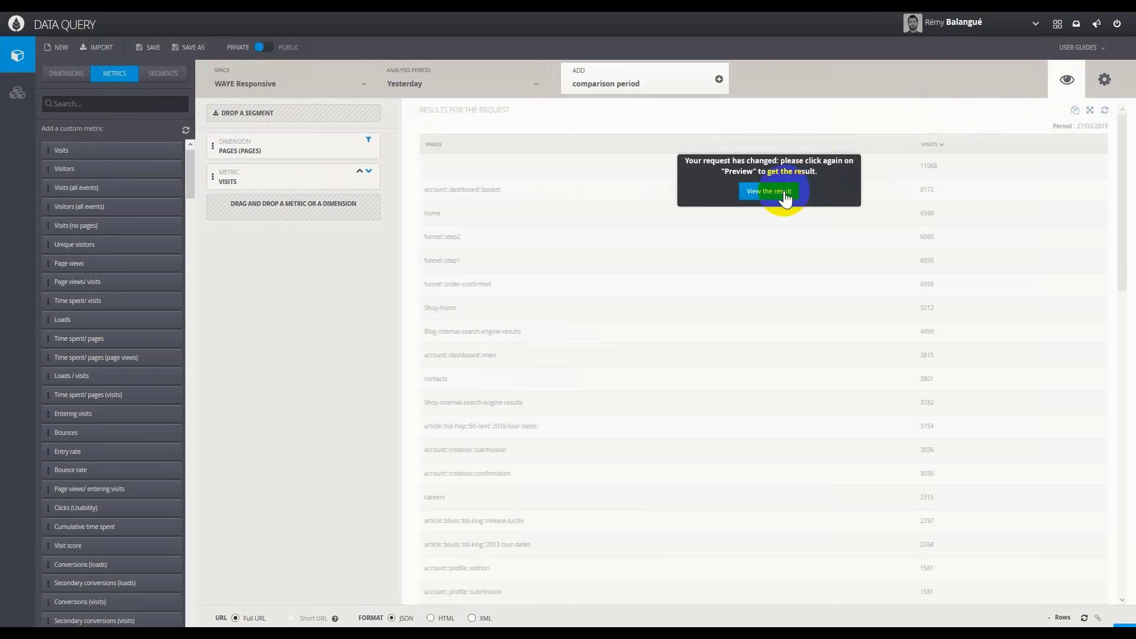
click(785, 197)
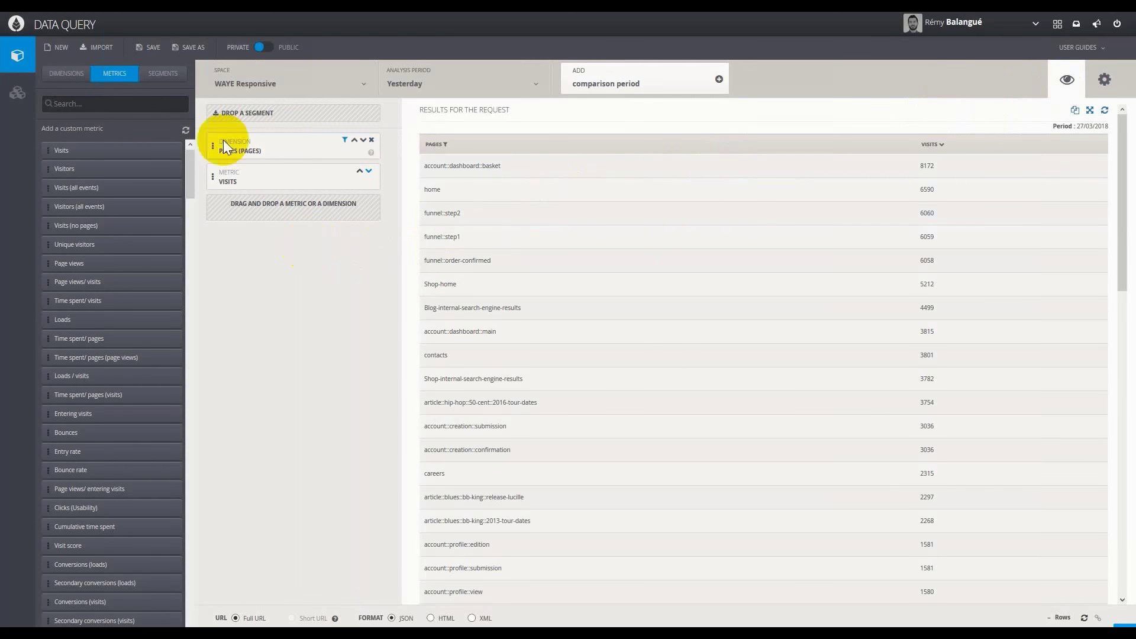
- Open the segment creation tool, search its items for "pages" and add Pages (Pages) to the Contents of the new segment
click(166, 80)
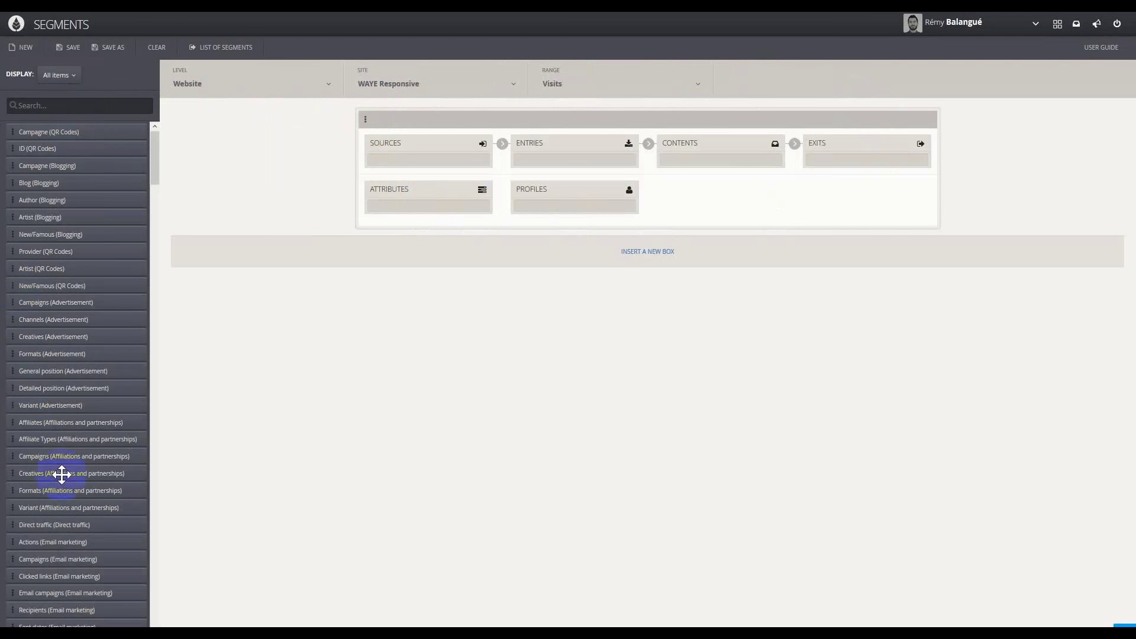
click(50, 106)
text(p)
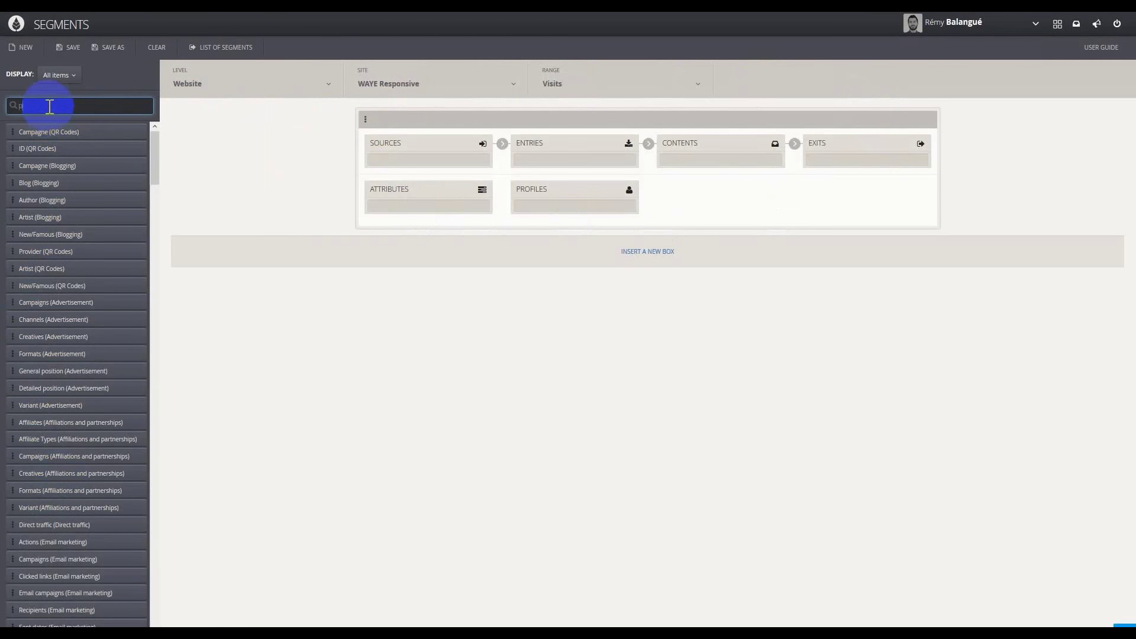
text(ages)
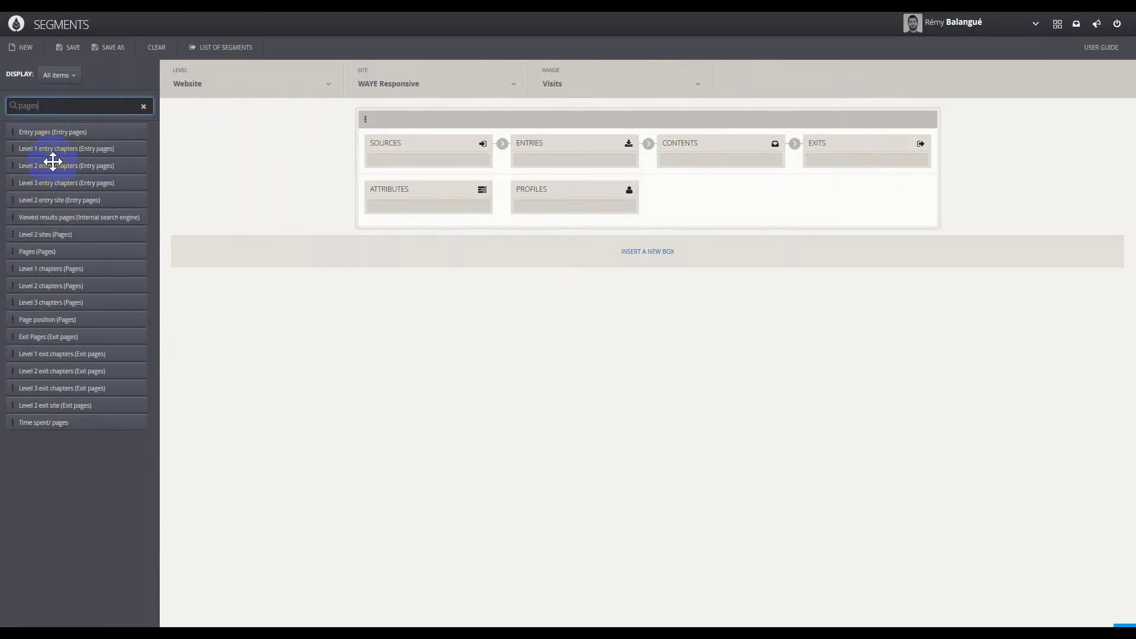
drag(39, 249, 684, 162)
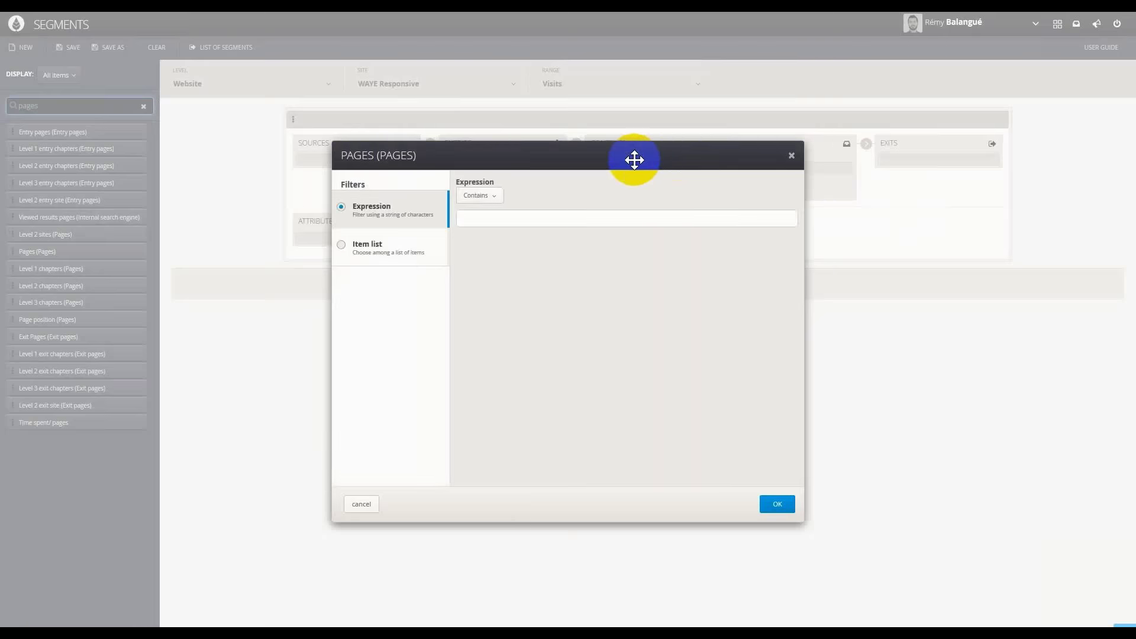
- Filter the segment's Pages condition by item list, including only the funnel::order-confirmed page of the Shop level 2 site
click(373, 250)
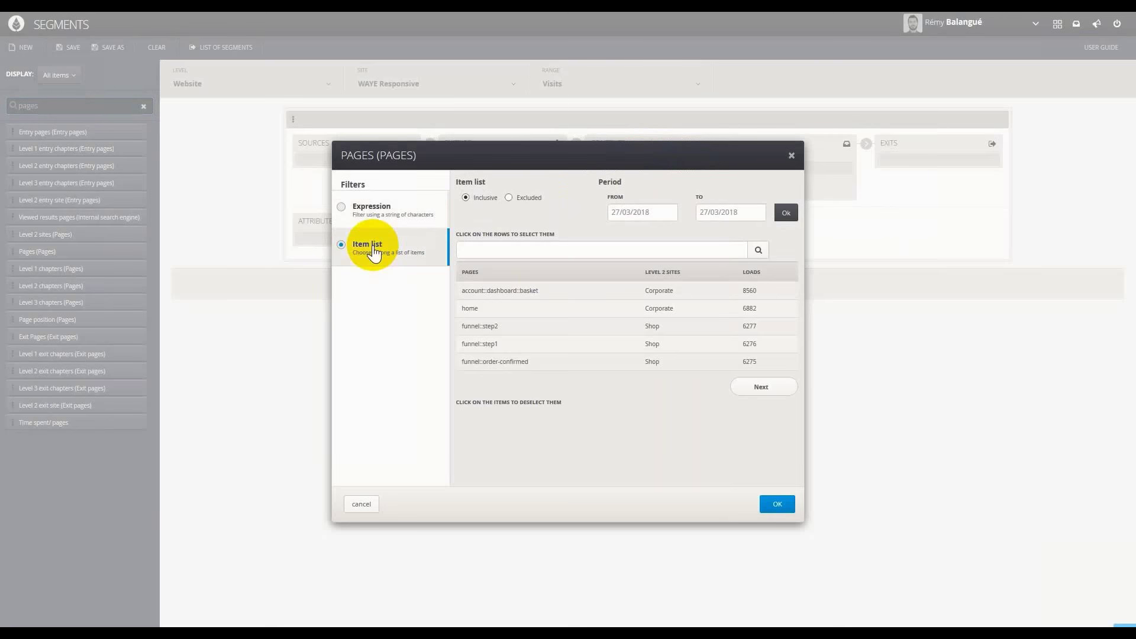
click(494, 366)
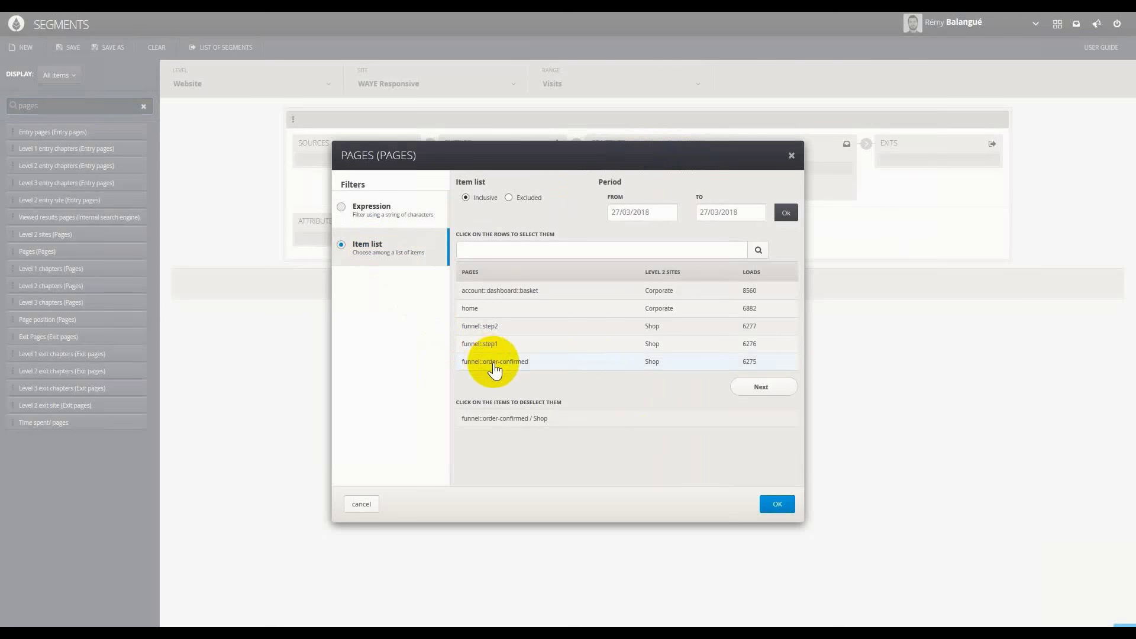
click(764, 509)
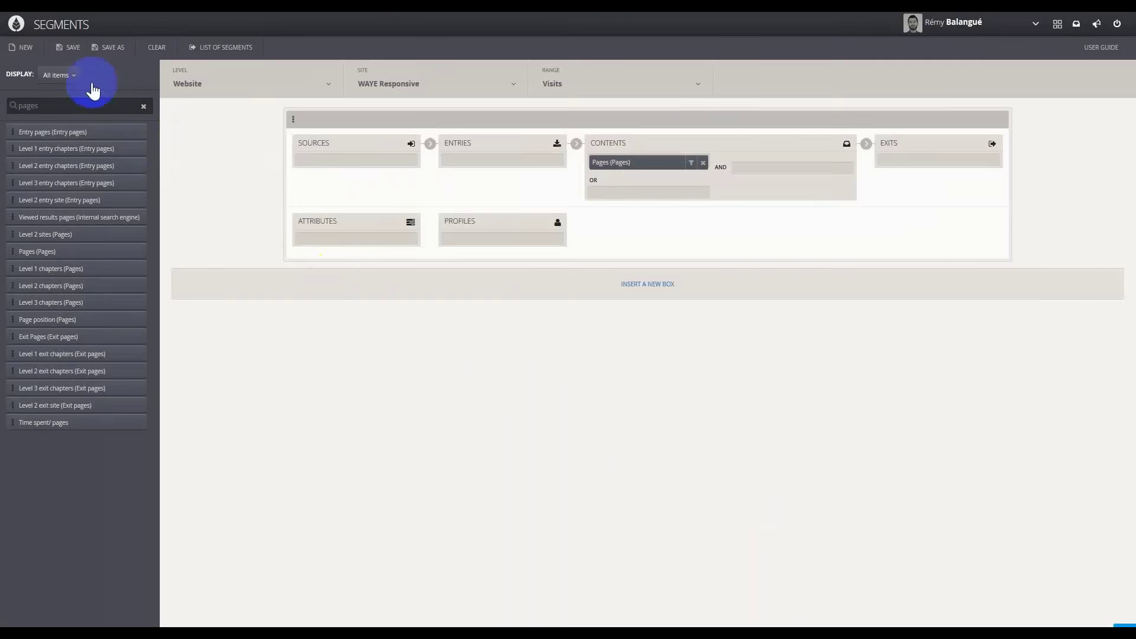
- Save the segment under the name "[WAYE] Orders"
click(73, 47)
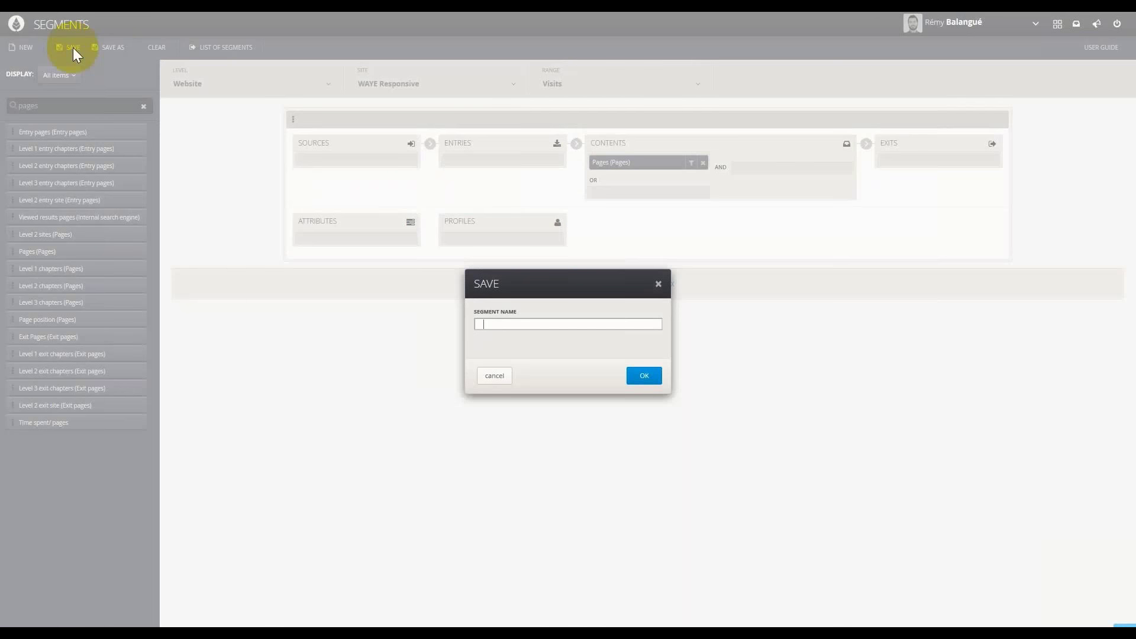
text([WAYE] Orders)
click(640, 382)
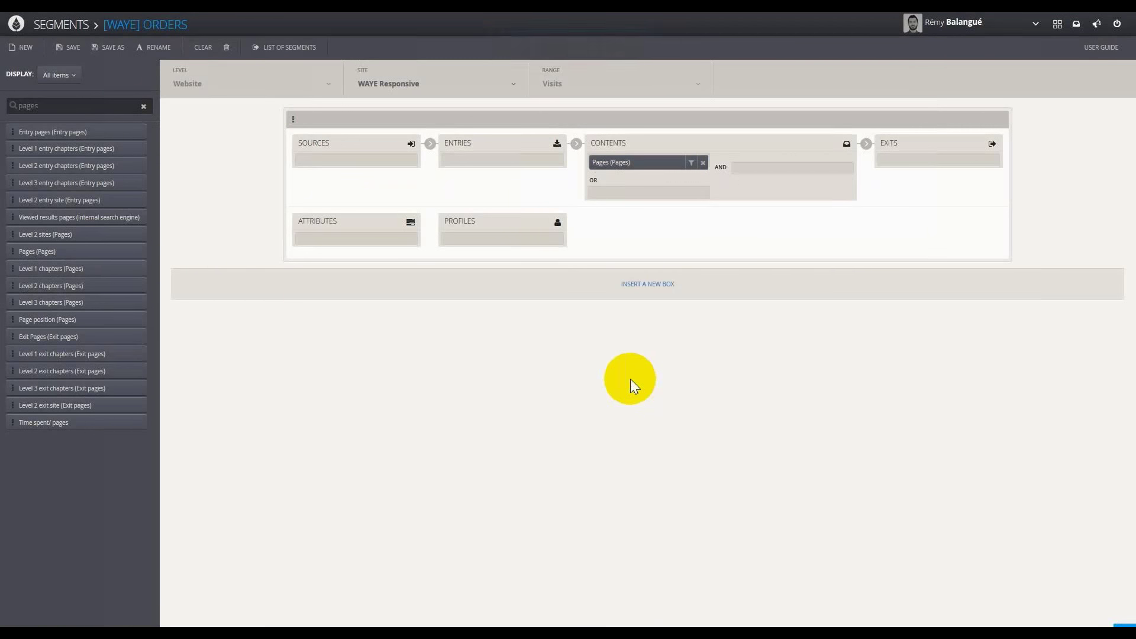
- Return to Data Query, refresh the segment list, search for "waye", apply [WAYE] Orders to the query and display the result
mouse_move(152, 12)
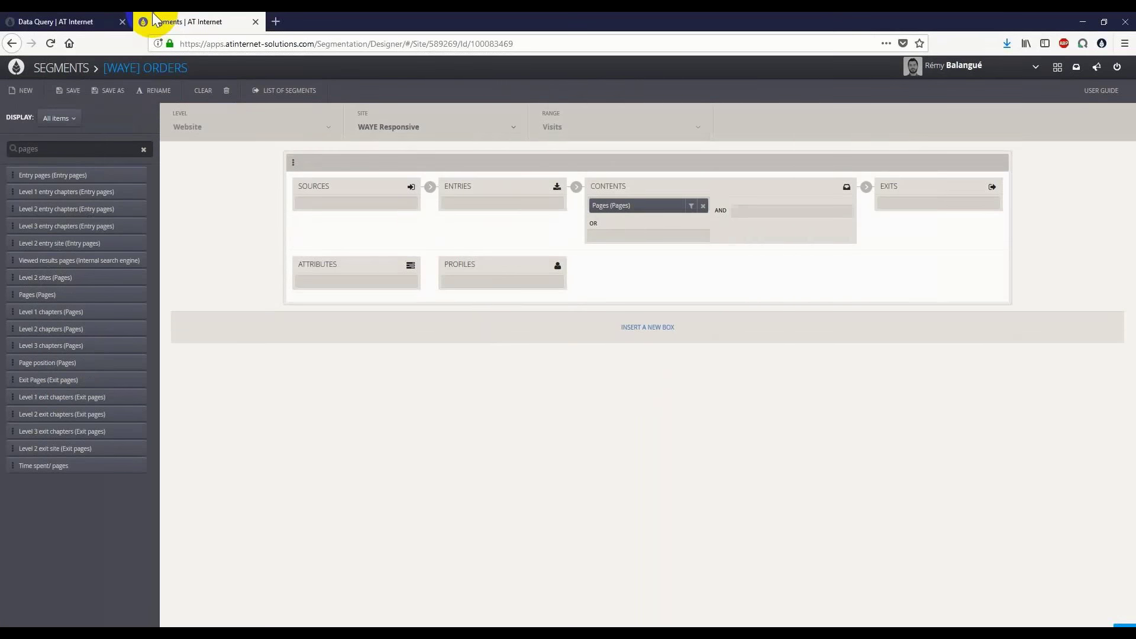
click(86, 23)
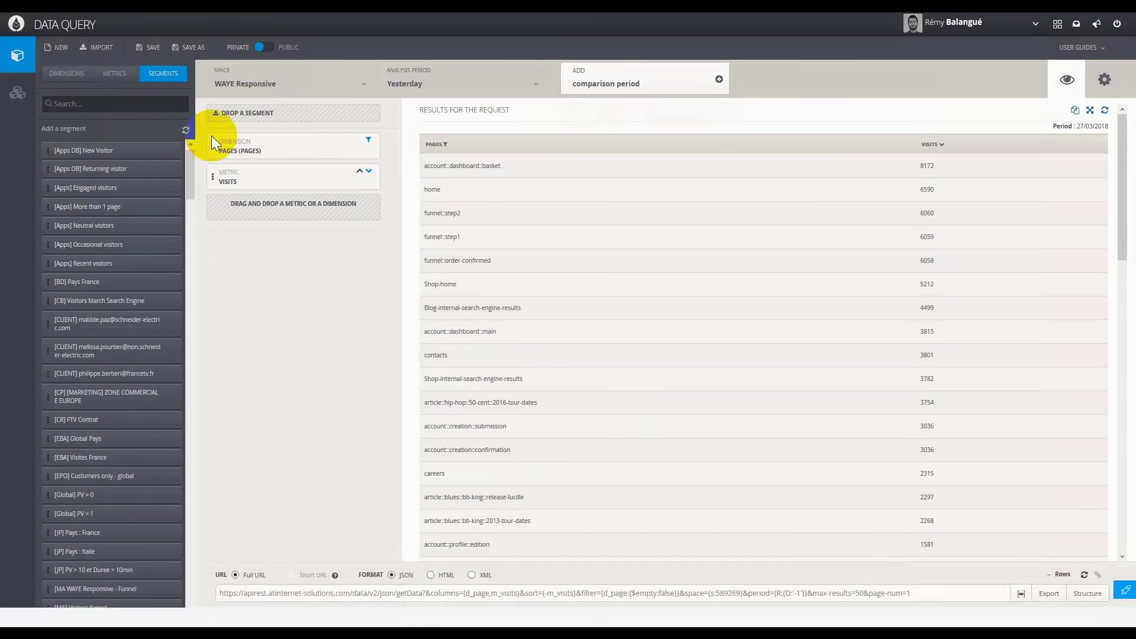
click(185, 132)
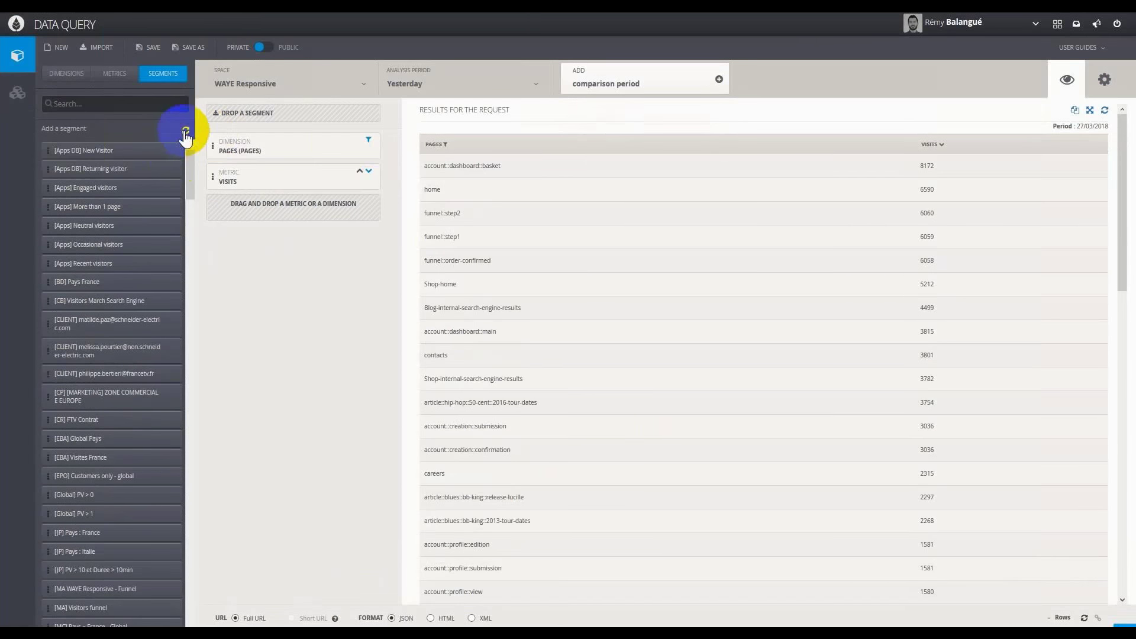
click(159, 103)
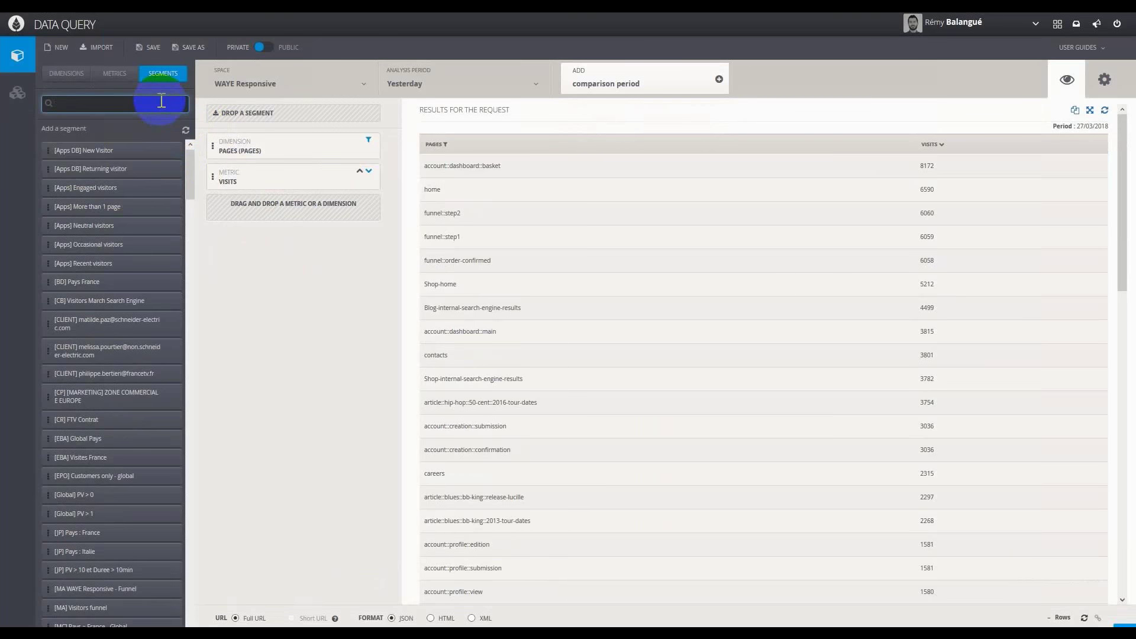
text(waye)
drag(99, 169, 285, 116)
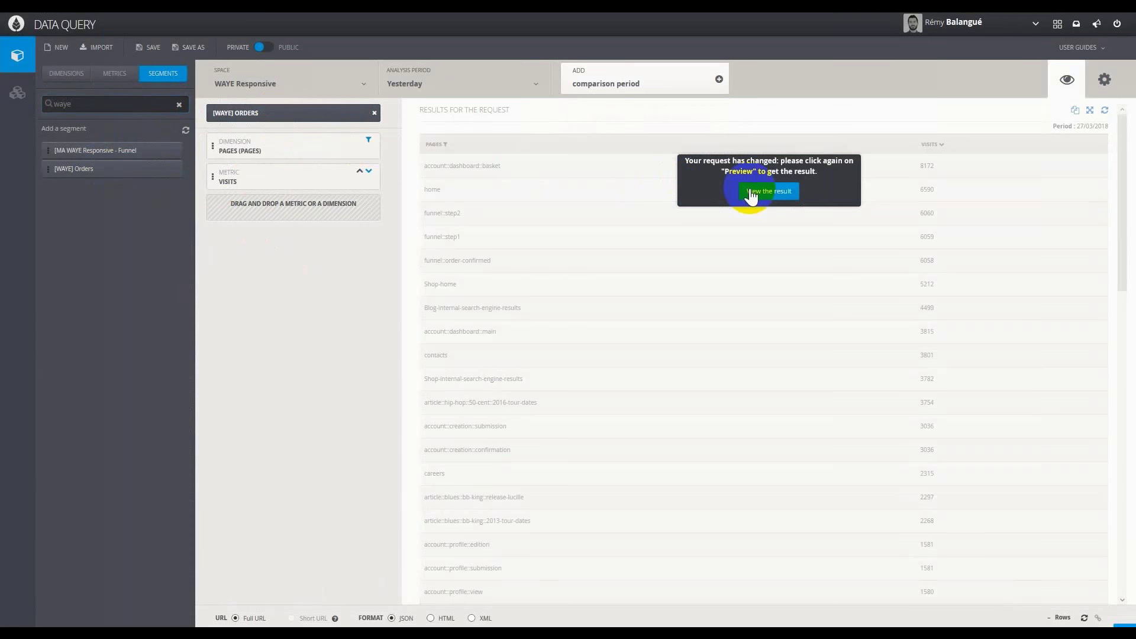
click(751, 190)
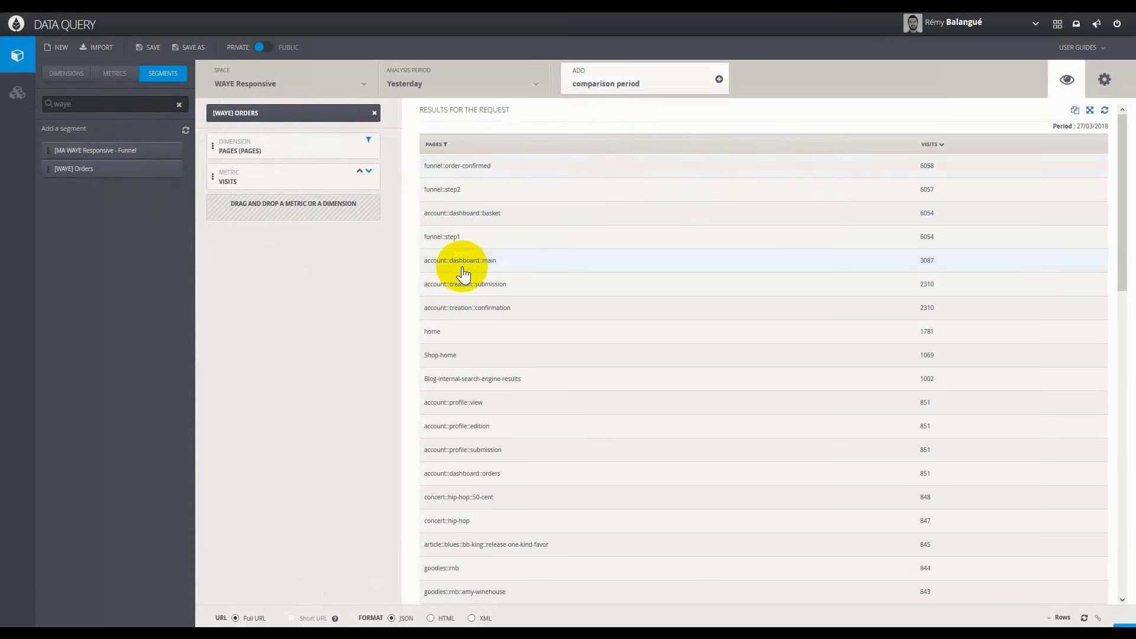
- Search the dimensions for "visit" and add Visit ID (Visits) above the Pages dimension
click(64, 76)
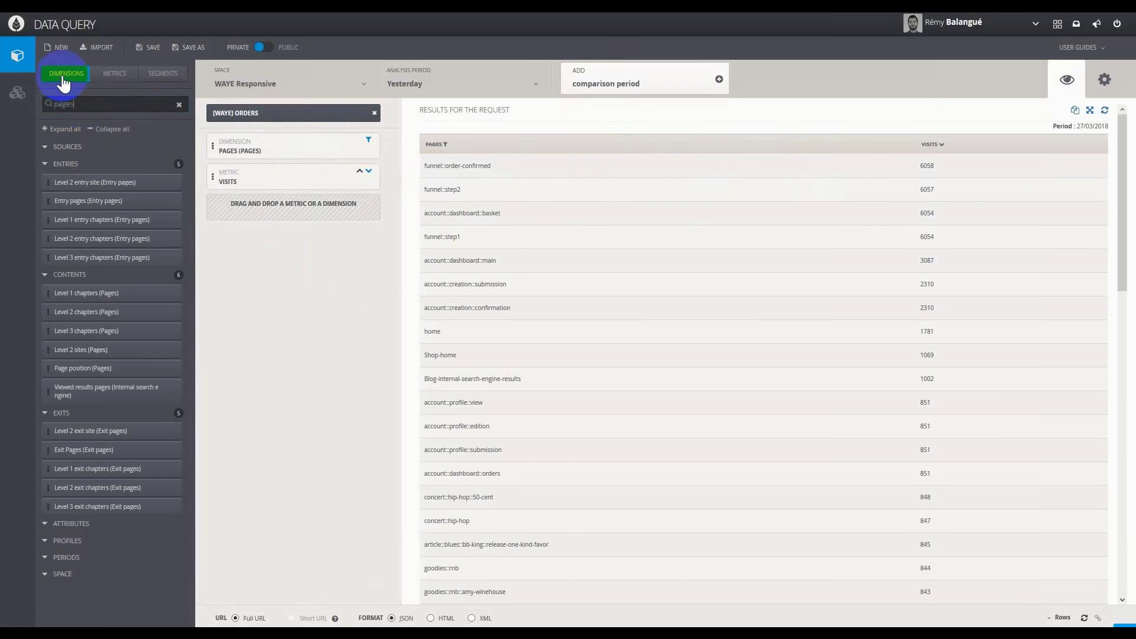
double_click(52, 104)
text(visit)
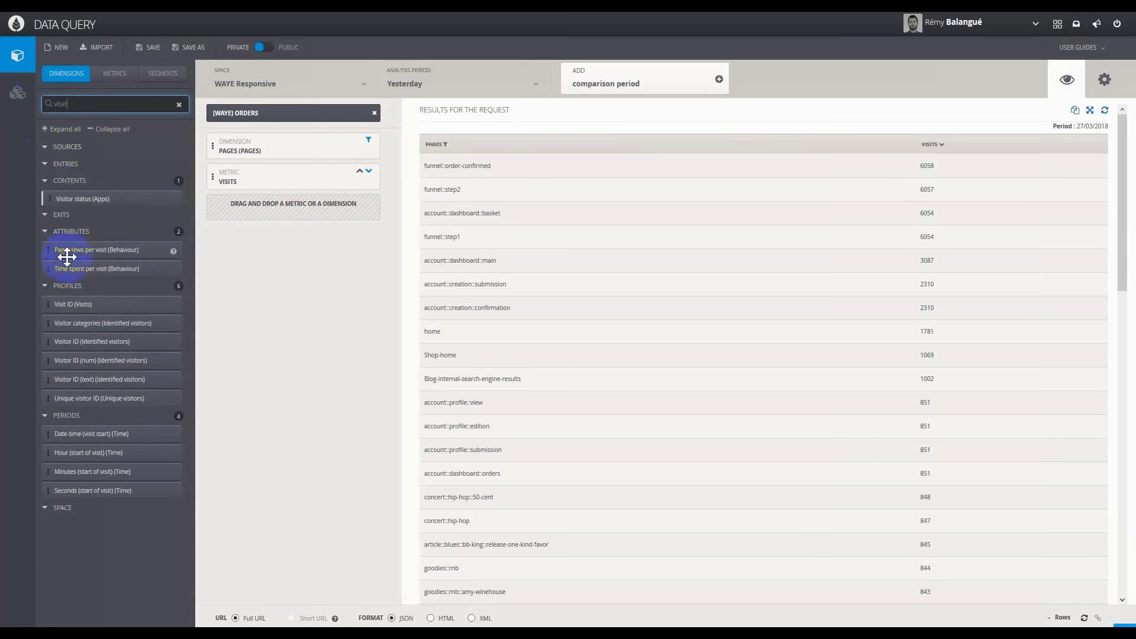
drag(87, 306, 258, 130)
- Search the dimensions for "page position" and add Page position (Pages) between Visit ID and Pages
double_click(89, 104)
text(page position)
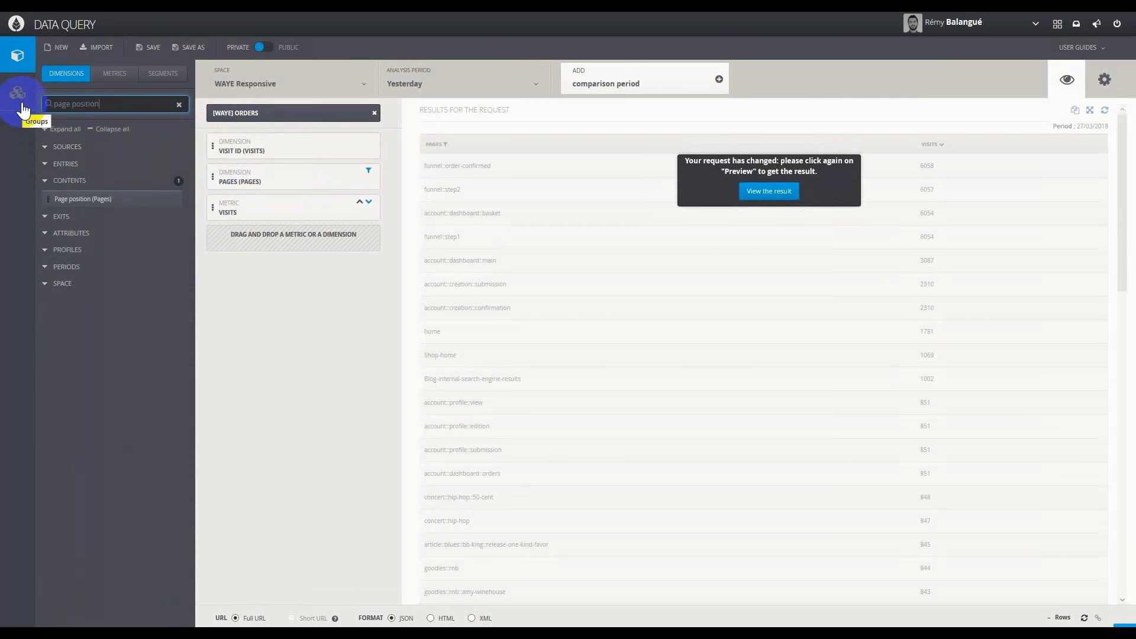
drag(83, 200, 271, 162)
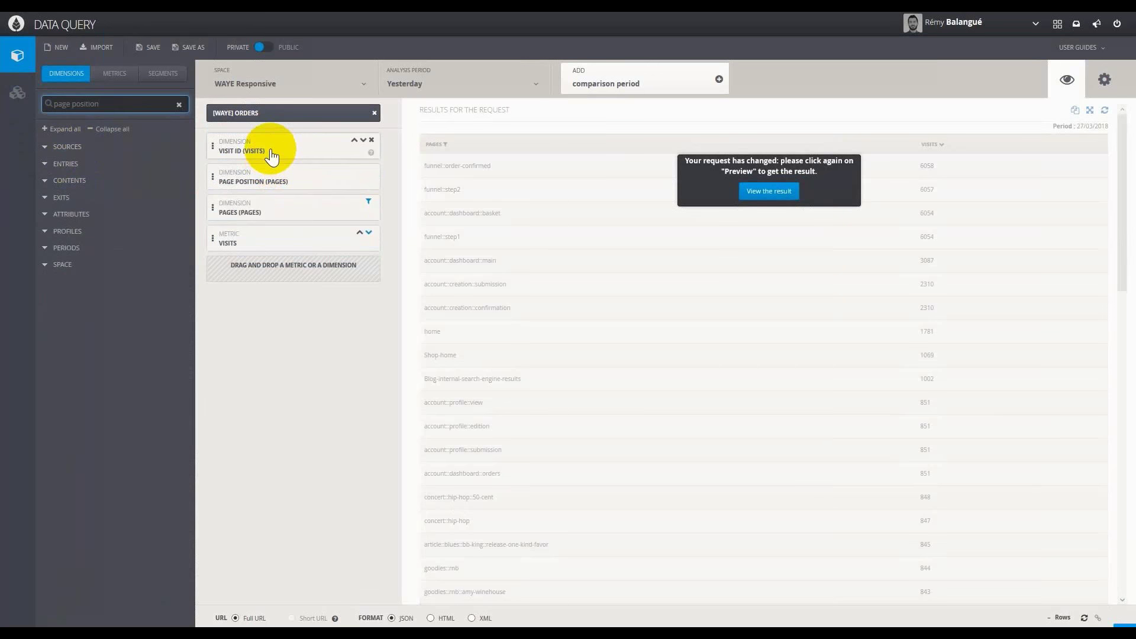
- Sort the query by Visit ID in ascending order and display the updated result
click(271, 155)
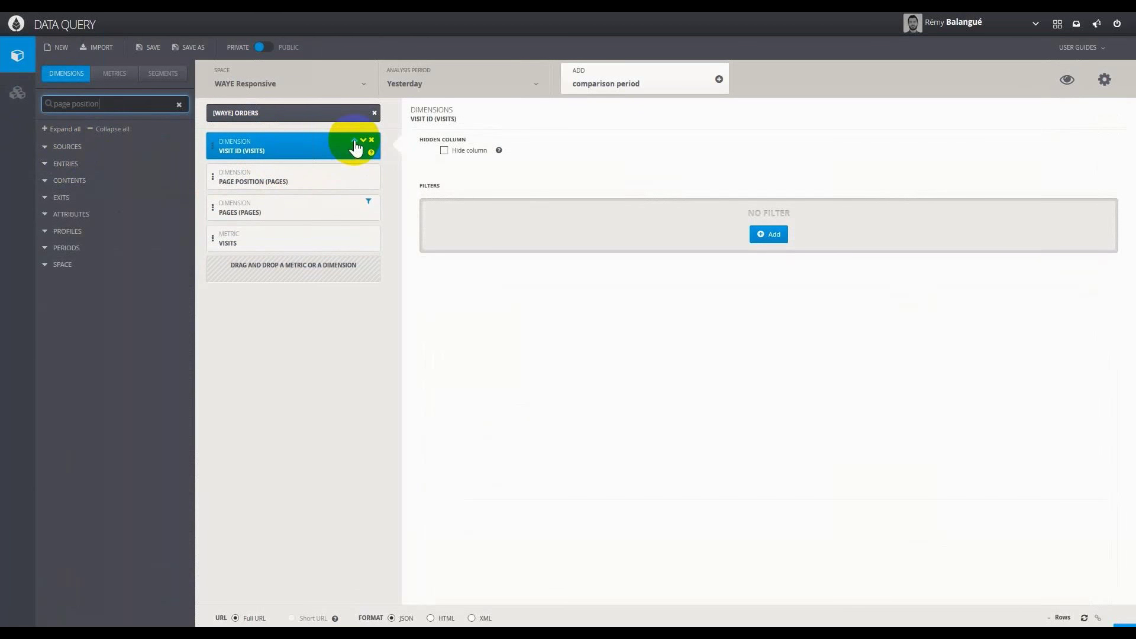
click(1062, 94)
click(762, 191)
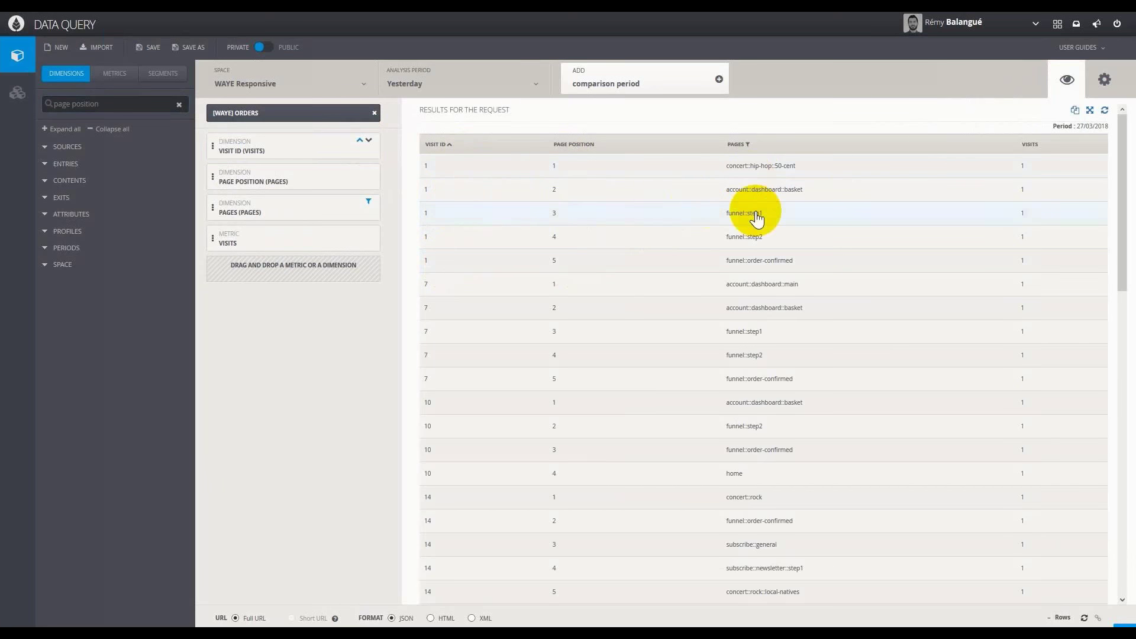
- Search the metrics for "sales", add Sales (visits) below the Visits metric and display the query result
click(117, 77)
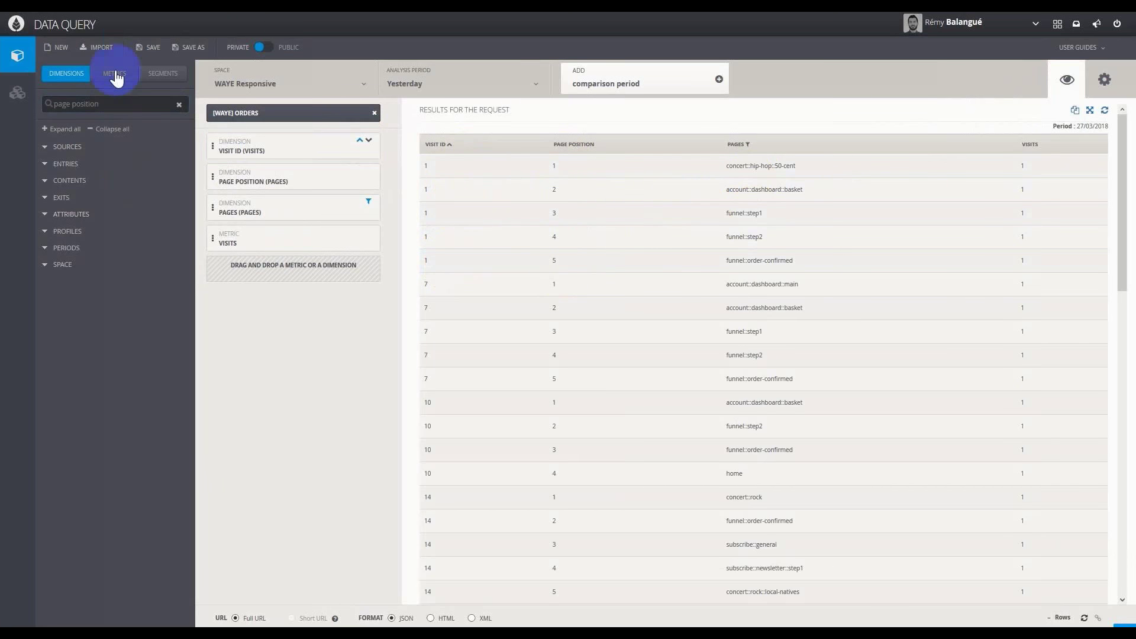
click(93, 104)
text(sales)
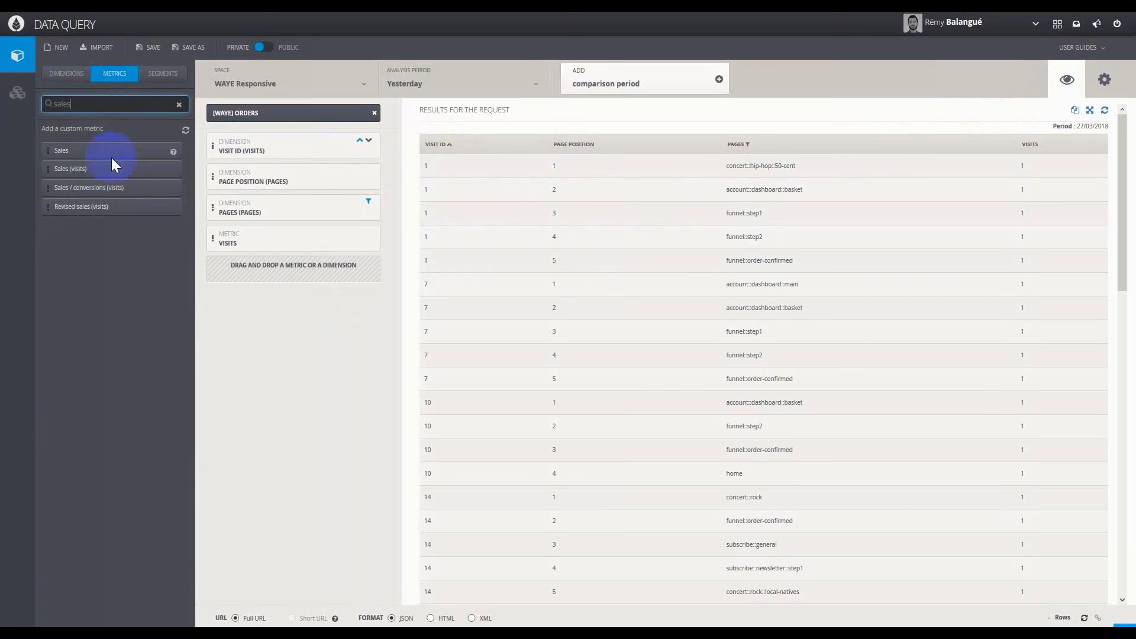
drag(106, 169, 274, 271)
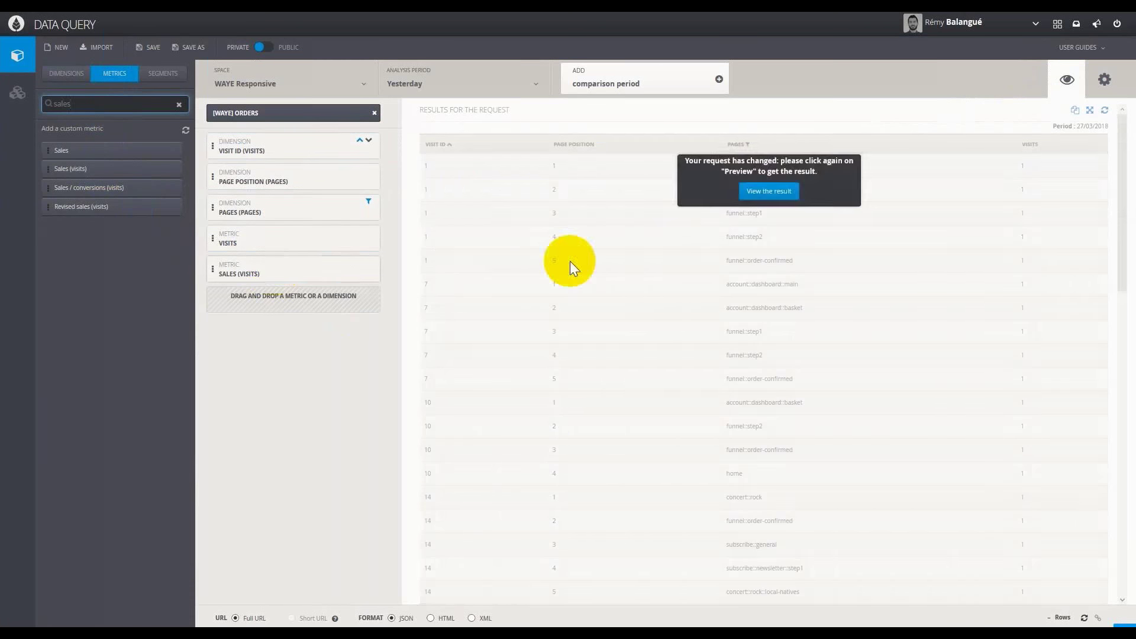
click(767, 191)
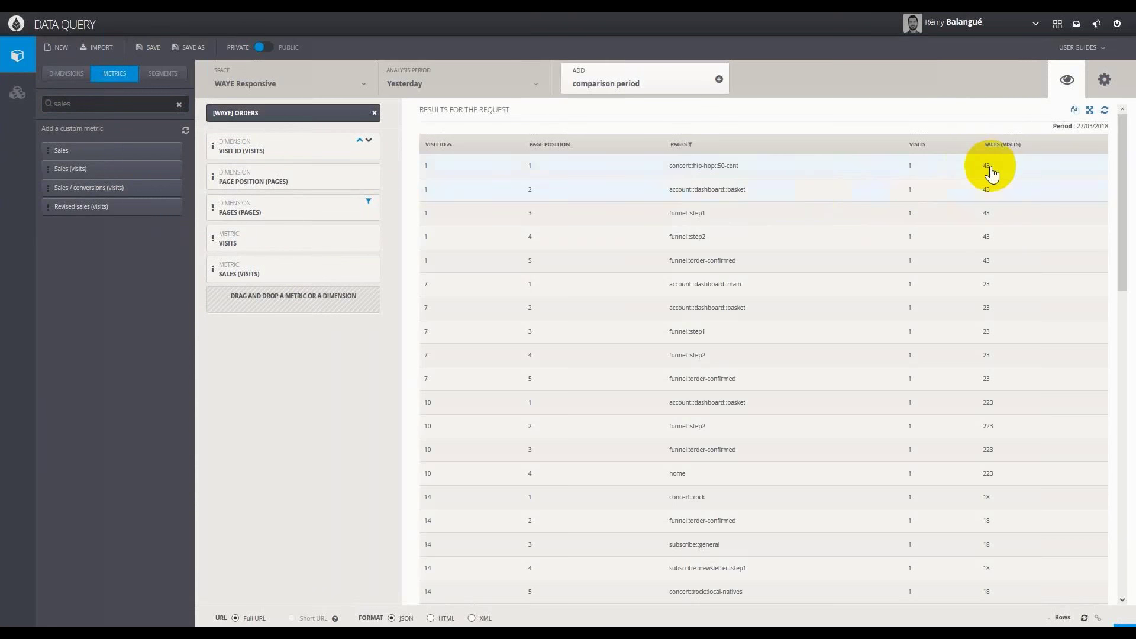
- Filter the Sales (visits) metric with "Is strictly greater than" 200 and refresh the query result
click(274, 270)
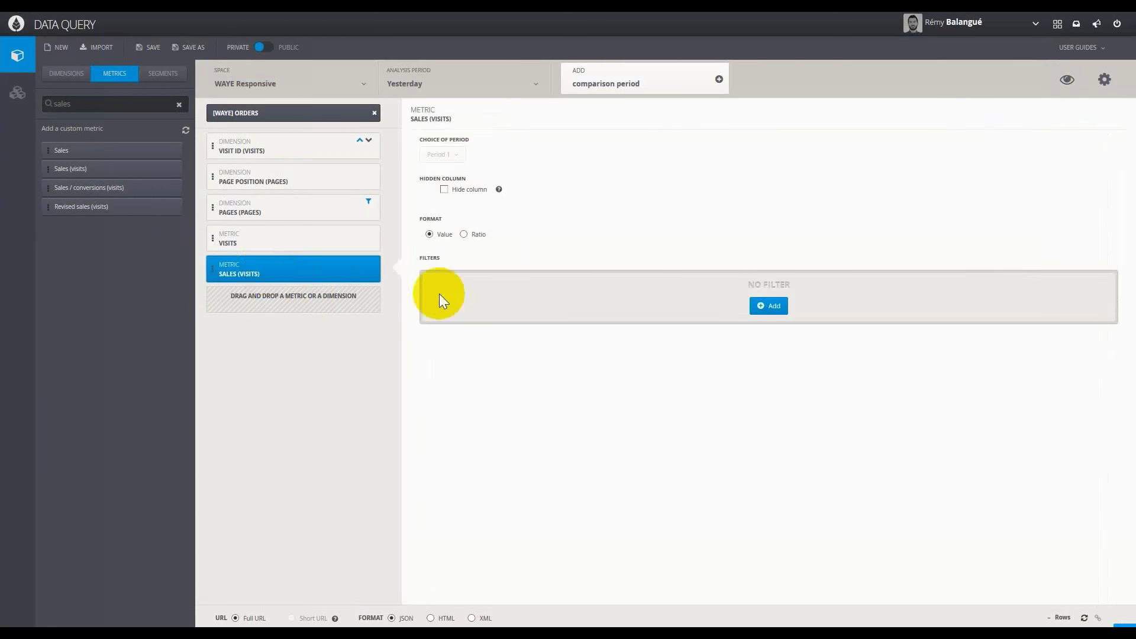
click(765, 313)
click(502, 290)
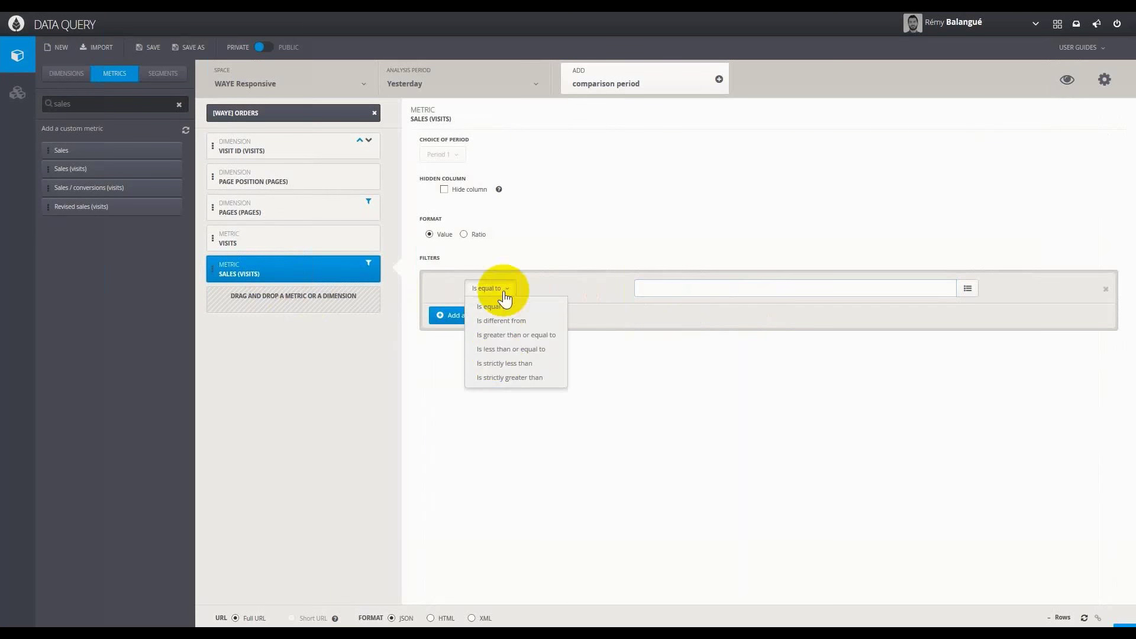
click(500, 378)
click(674, 292)
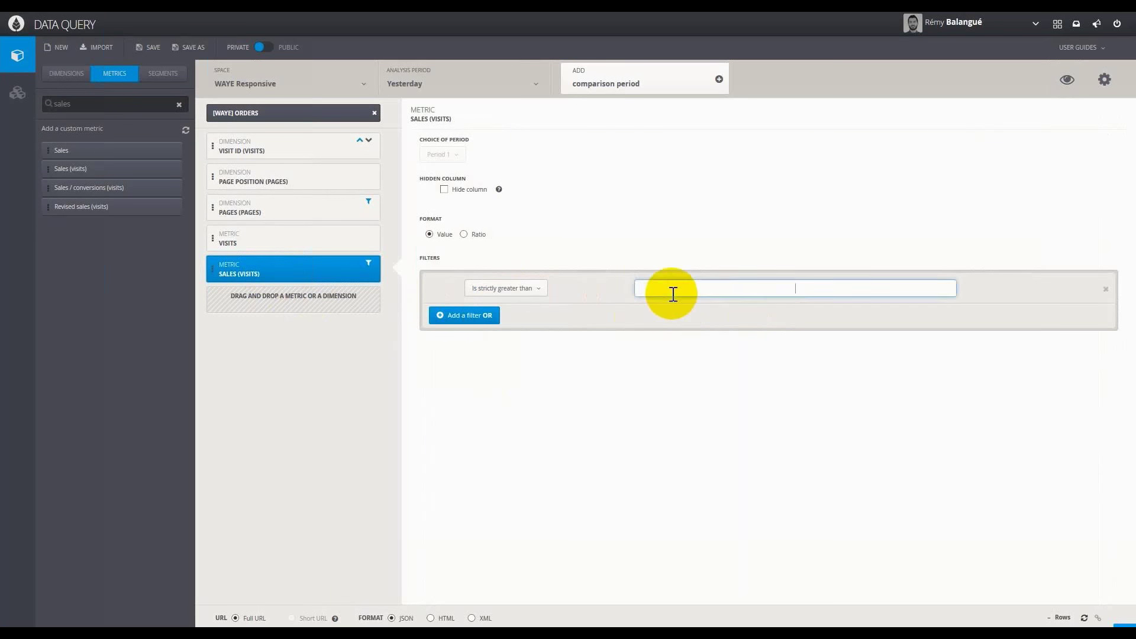
text(200)
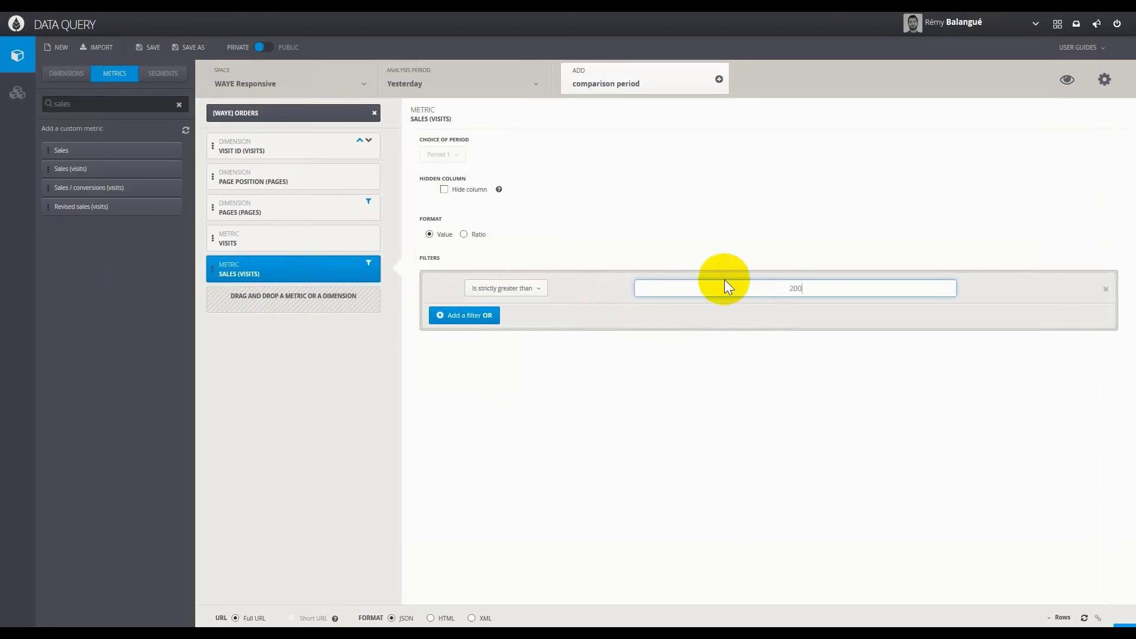
click(1068, 83)
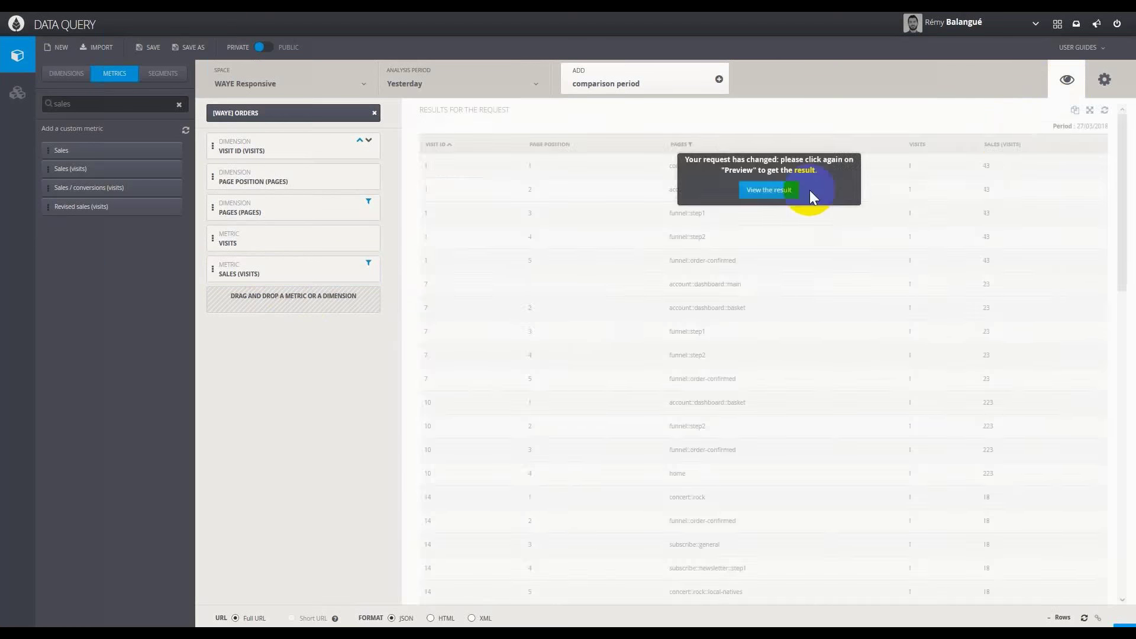
click(792, 191)
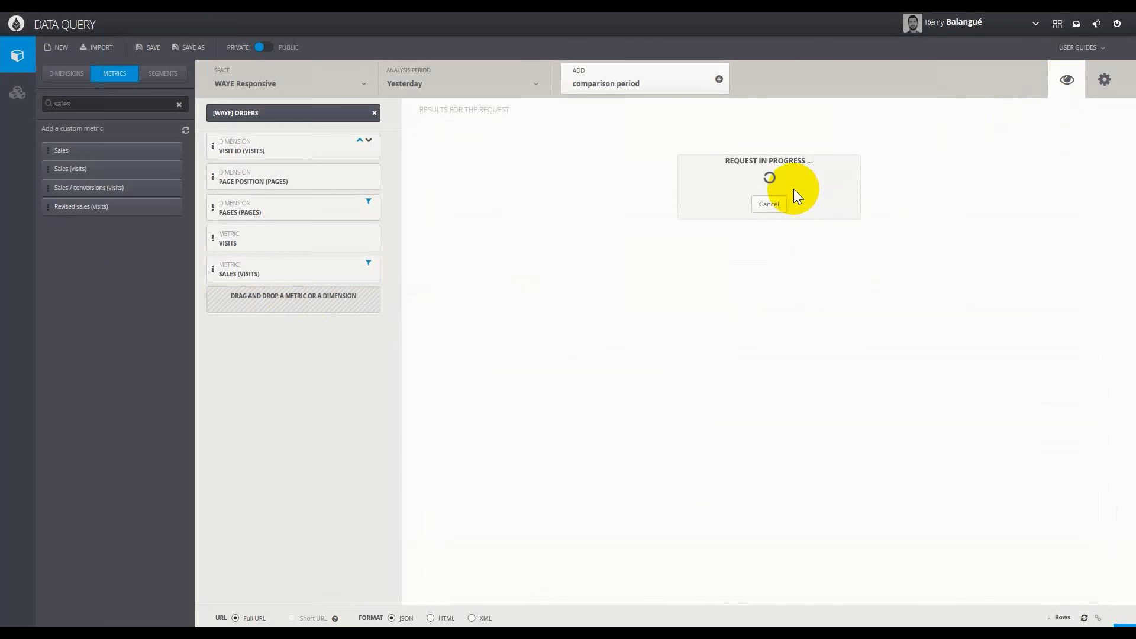